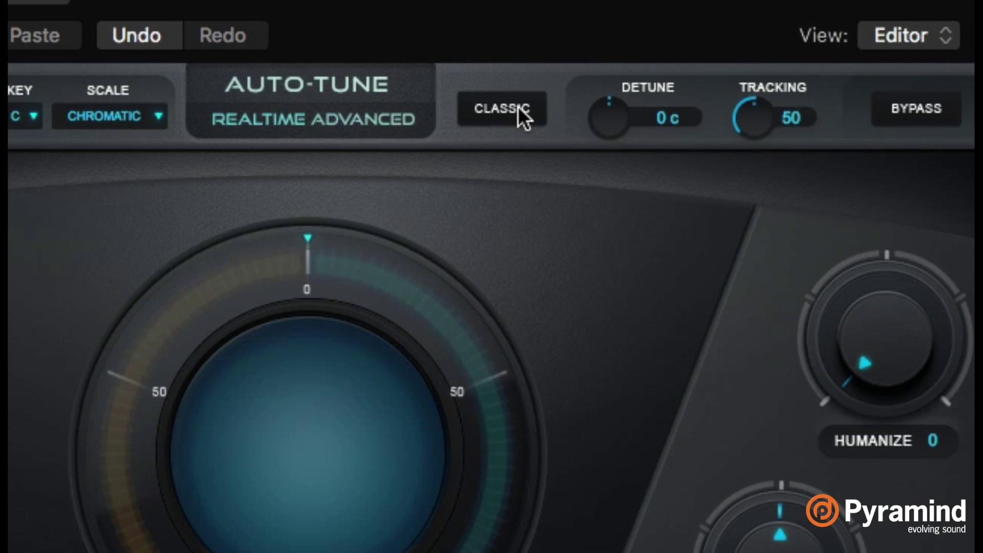
- Toggle Auto-Tune's Classic mode on, off, then back on to compare the sound
click(620, 126)
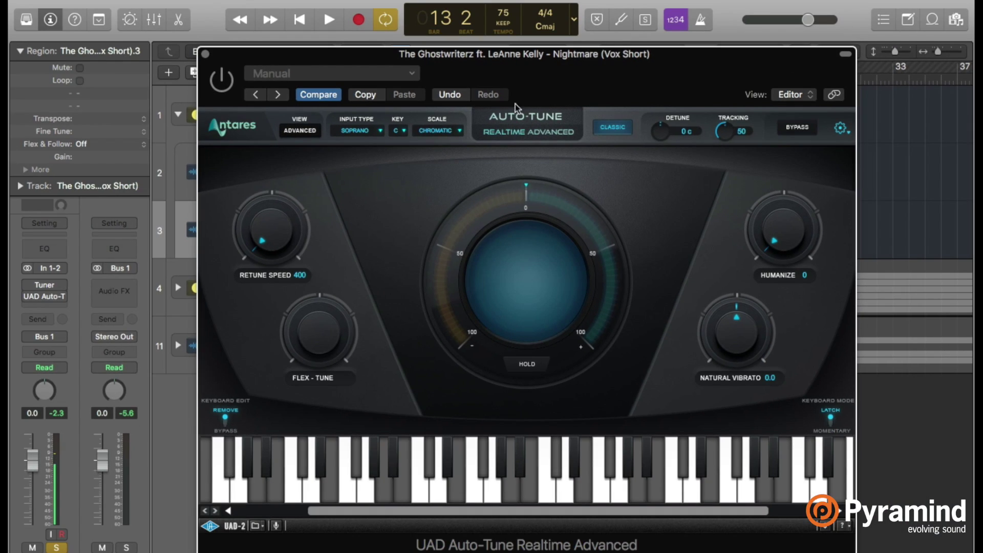
click(608, 130)
click(609, 129)
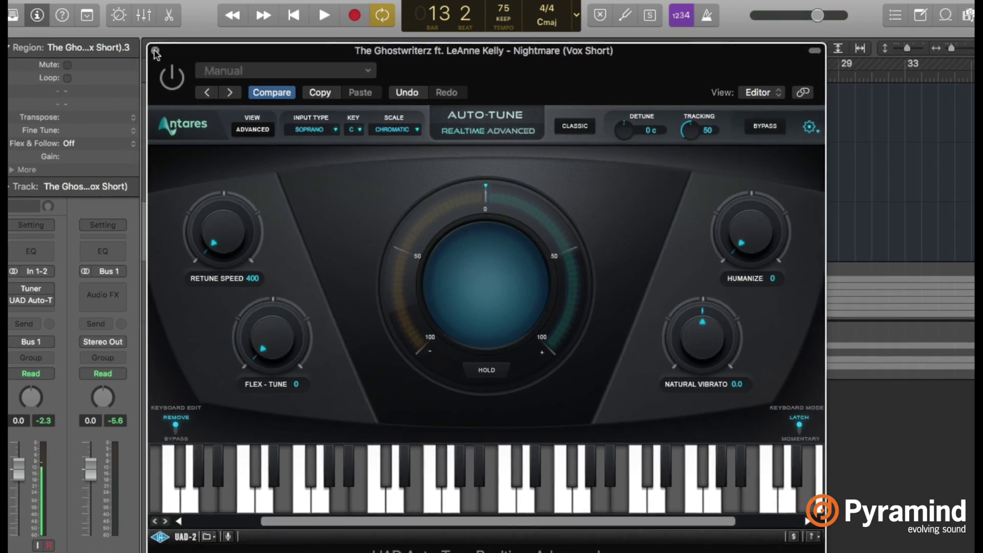
- Close the Auto-Tune window and select the Bioshock, Yes My Heart and Ghostwriterz tracks in turn
click(15, 4)
click(284, 173)
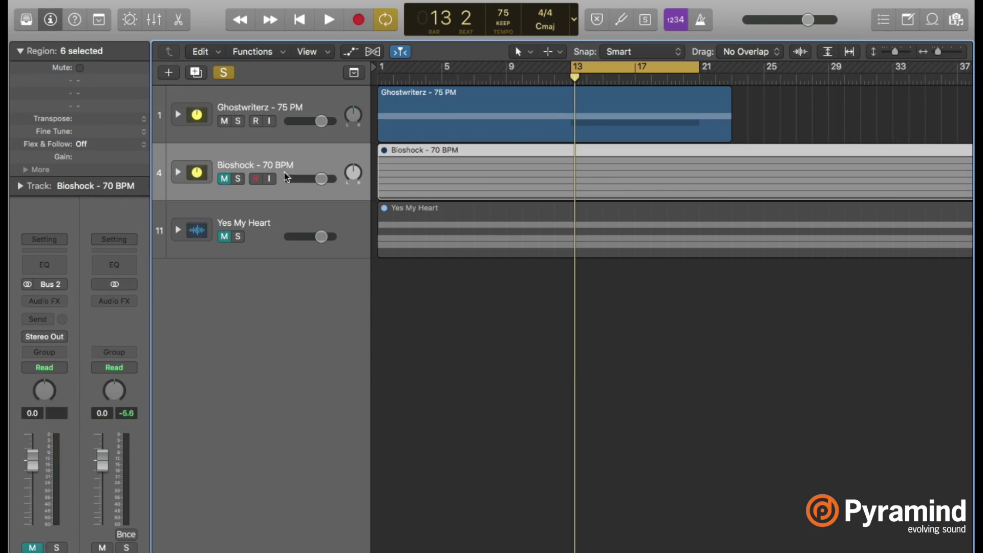
click(281, 234)
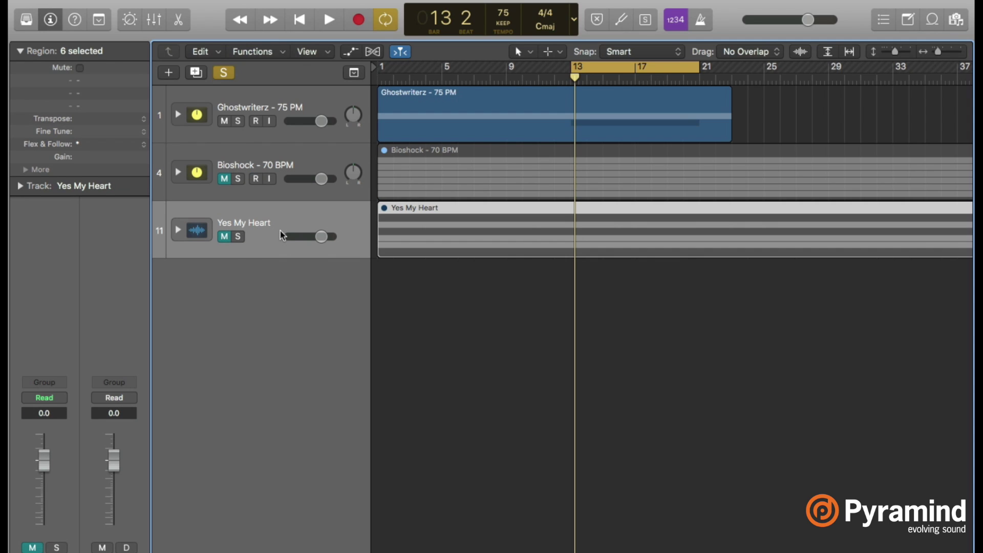
click(296, 105)
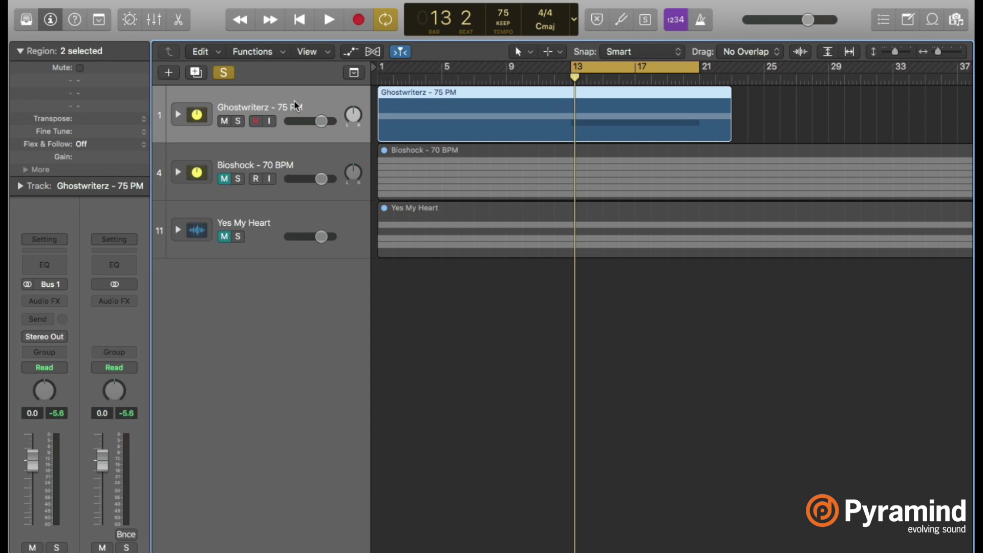
click(285, 155)
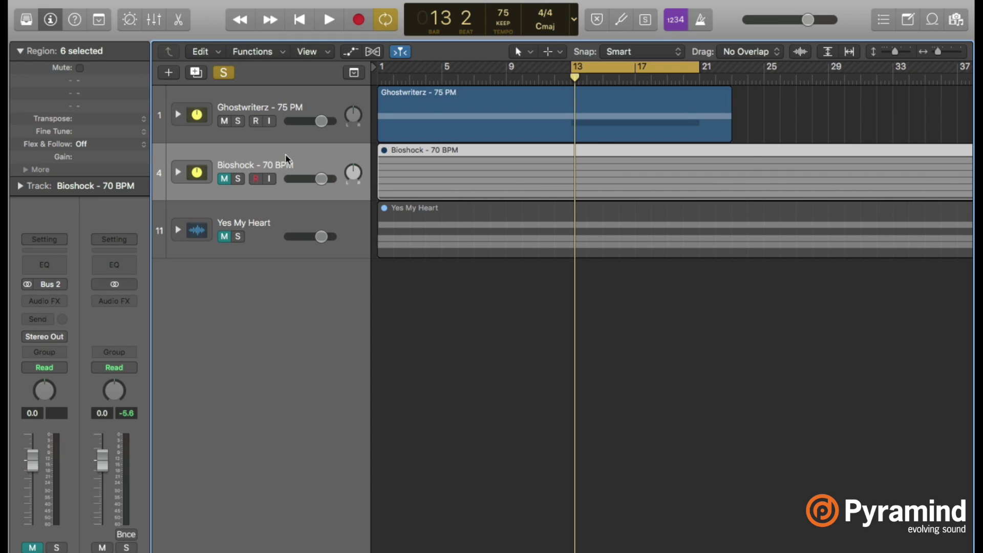
click(280, 217)
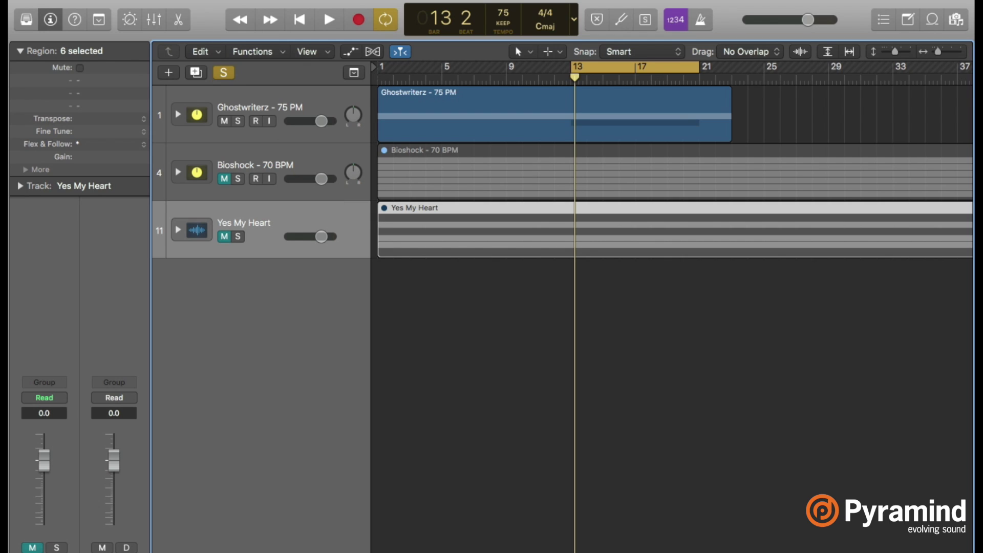
- Review the File > Project Alternatives list and dismiss it unchanged
click(115, 0)
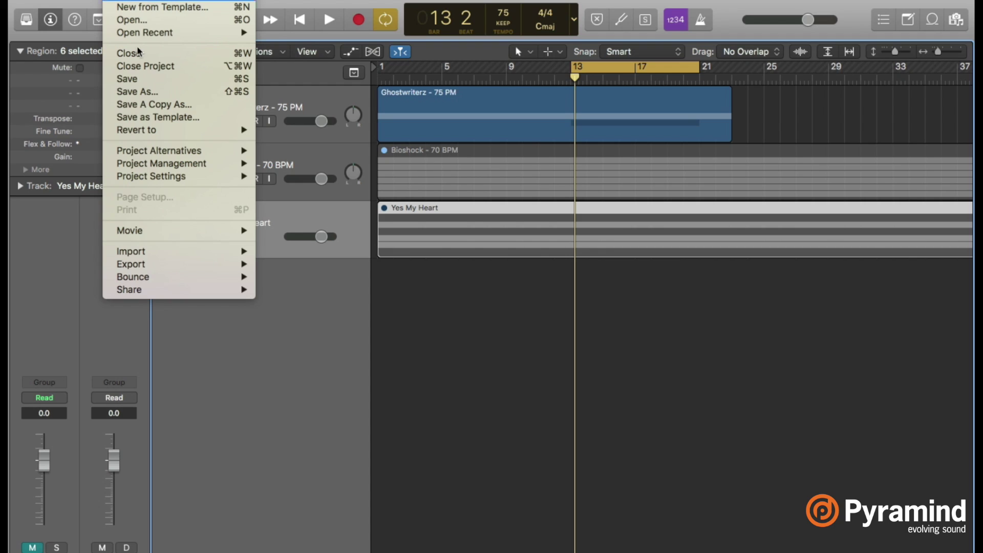
mouse_move(204, 150)
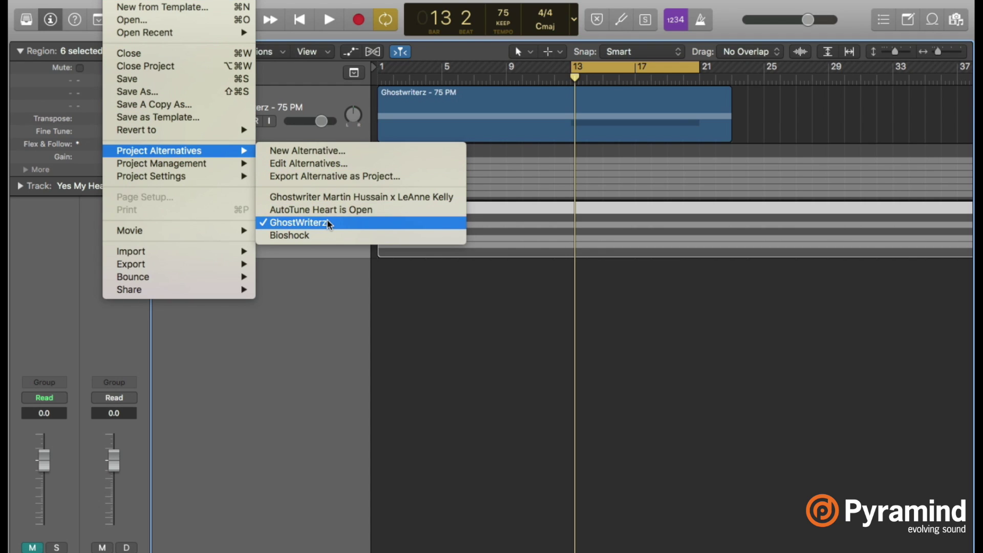
click(330, 330)
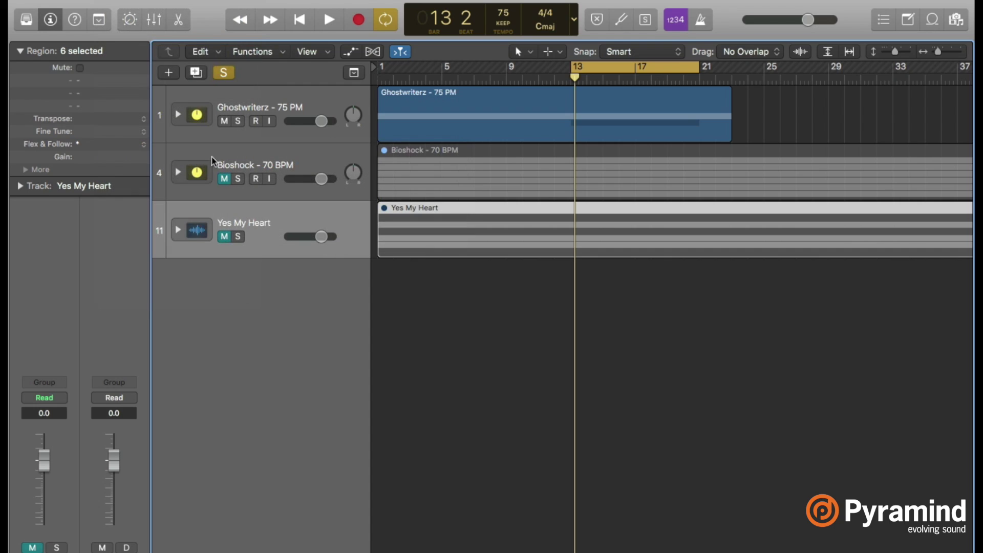
- Expand the Ghostwriterz stack, unsolo Vox Short, start playback and set Vox Short's input to No Input
click(178, 115)
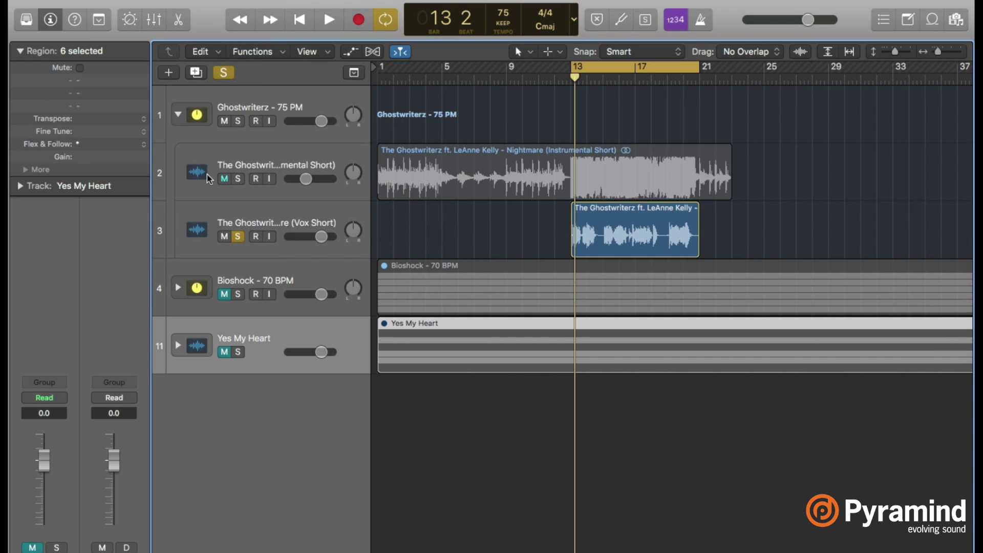
click(251, 211)
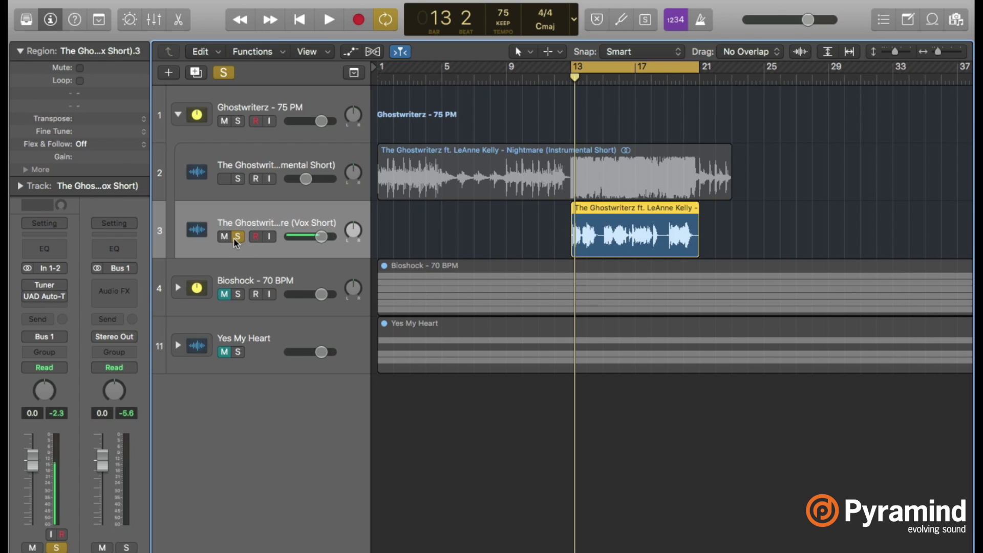
click(224, 73)
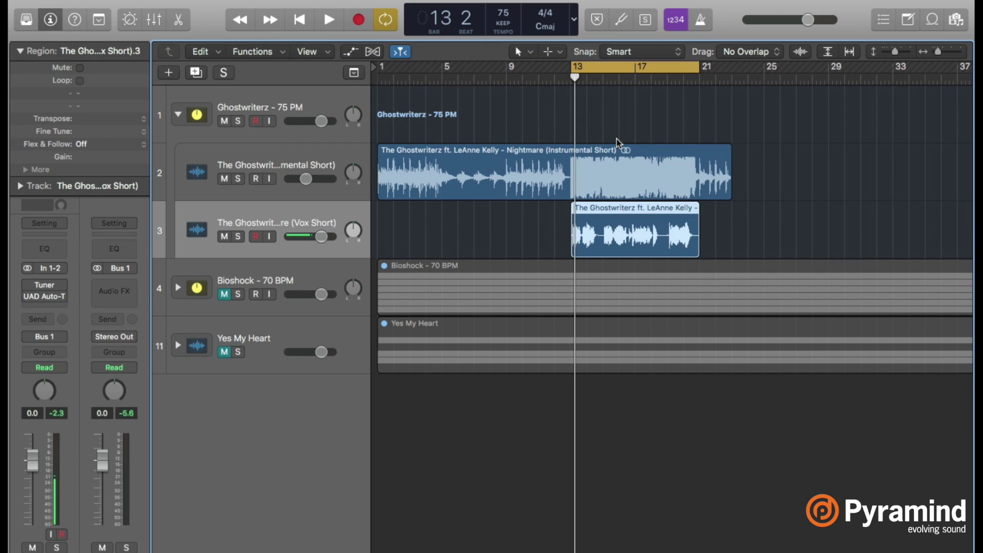
key(space)
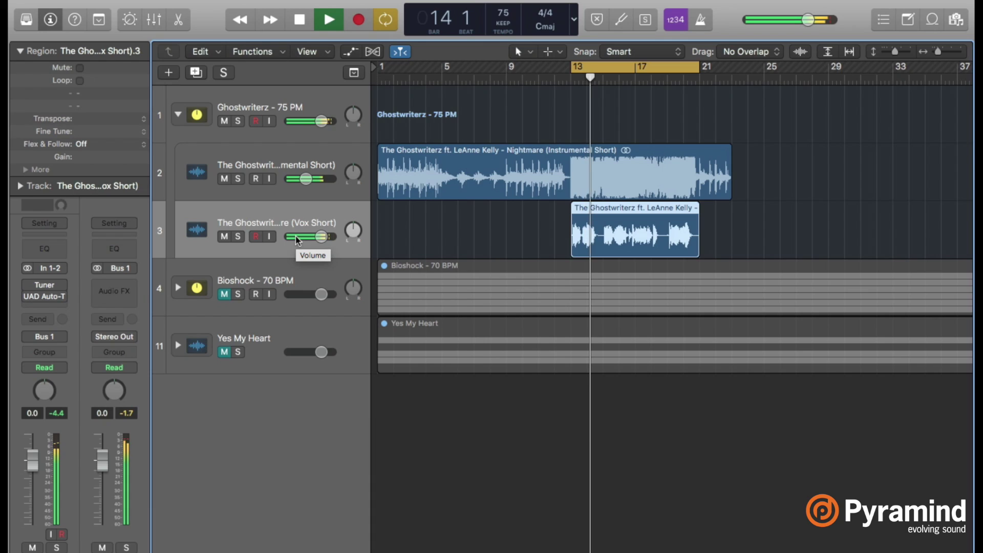
click(49, 269)
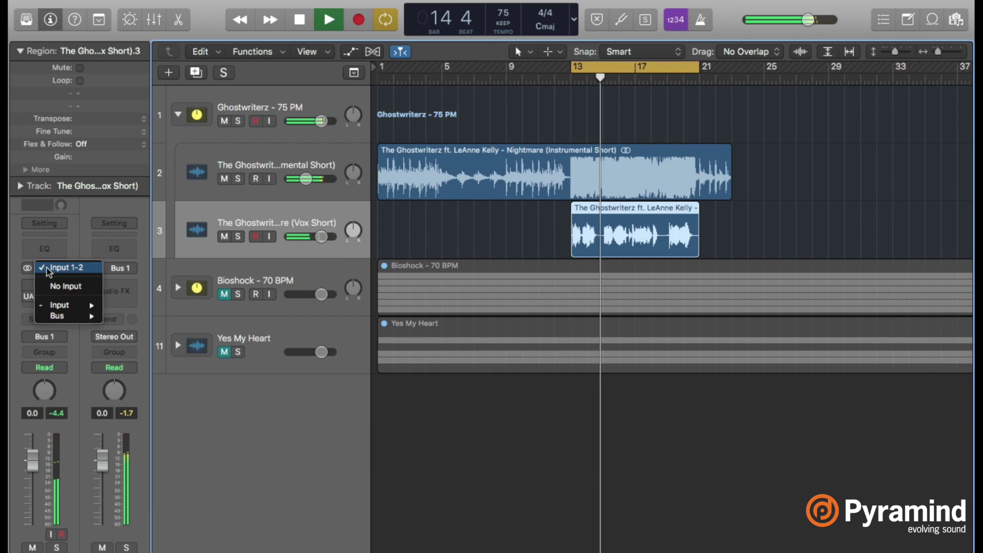
click(56, 286)
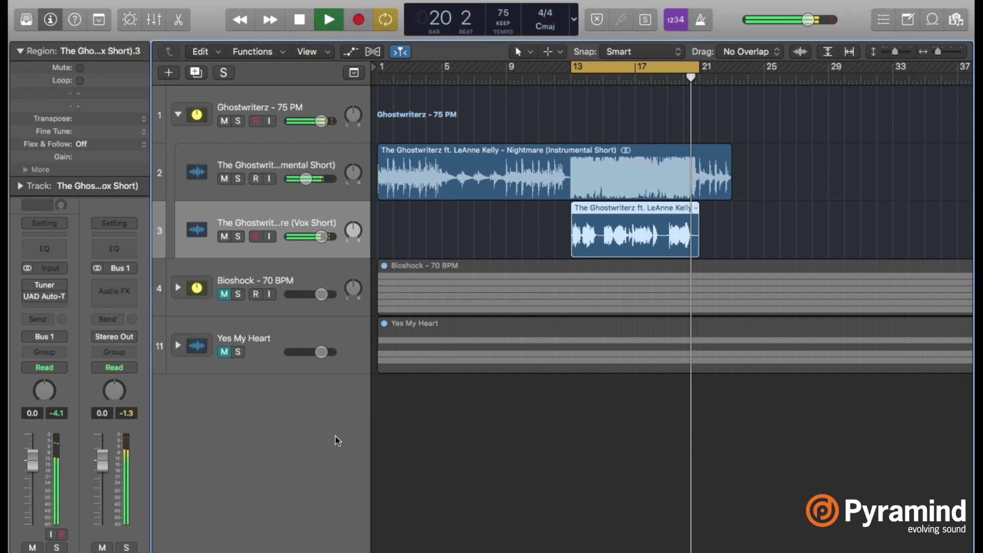
- Stop playback and open the Tuner plugin on Vox Short, moving its window off the tracks
key(space)
mouse_move(45, 292)
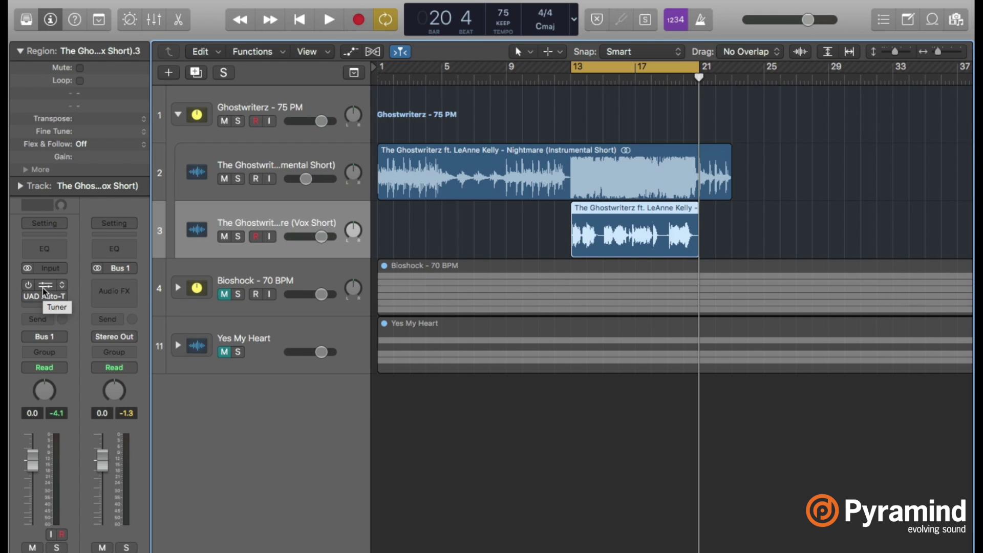
click(45, 289)
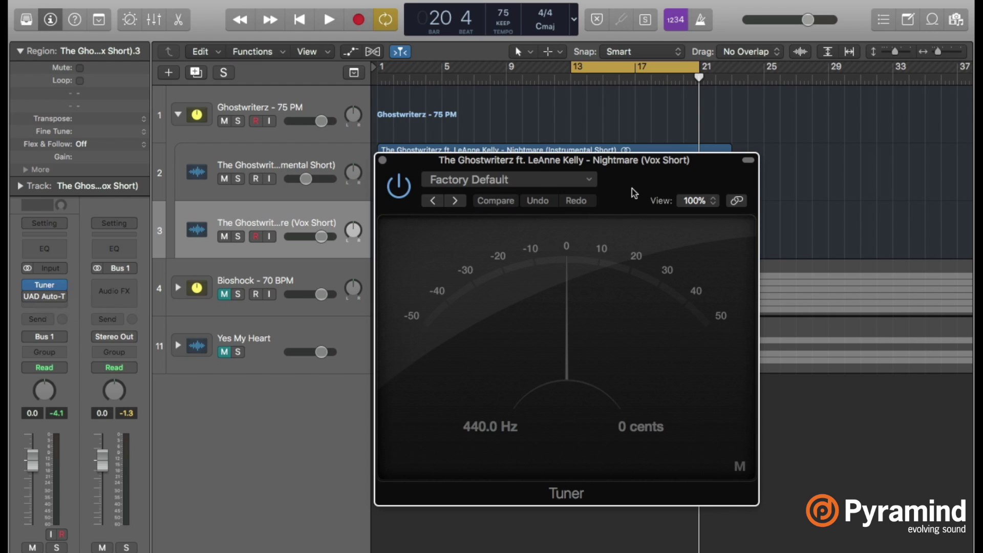
drag(634, 193, 414, 129)
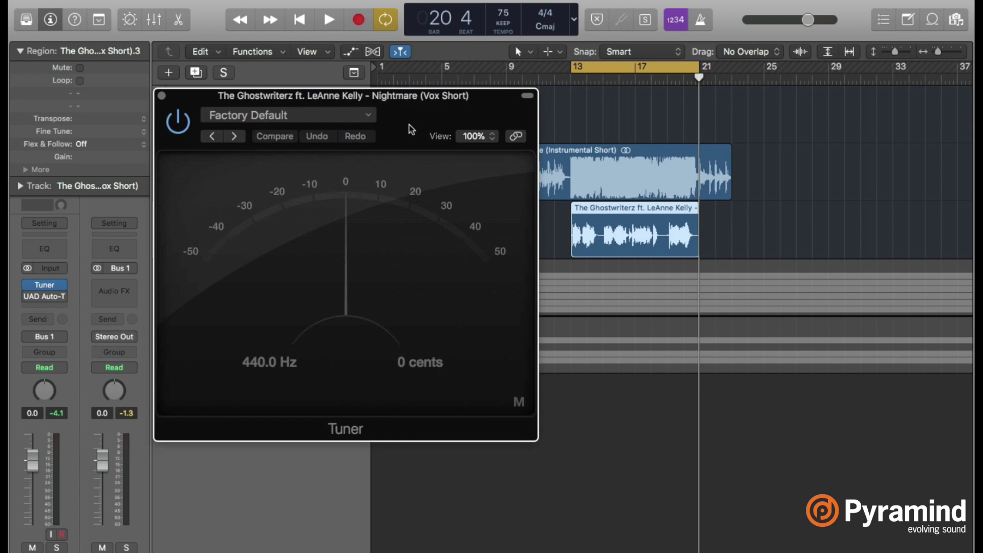
drag(408, 128, 393, 250)
- Mute the instrumental track and play the vocal to read its pitch in the Tuner
click(224, 178)
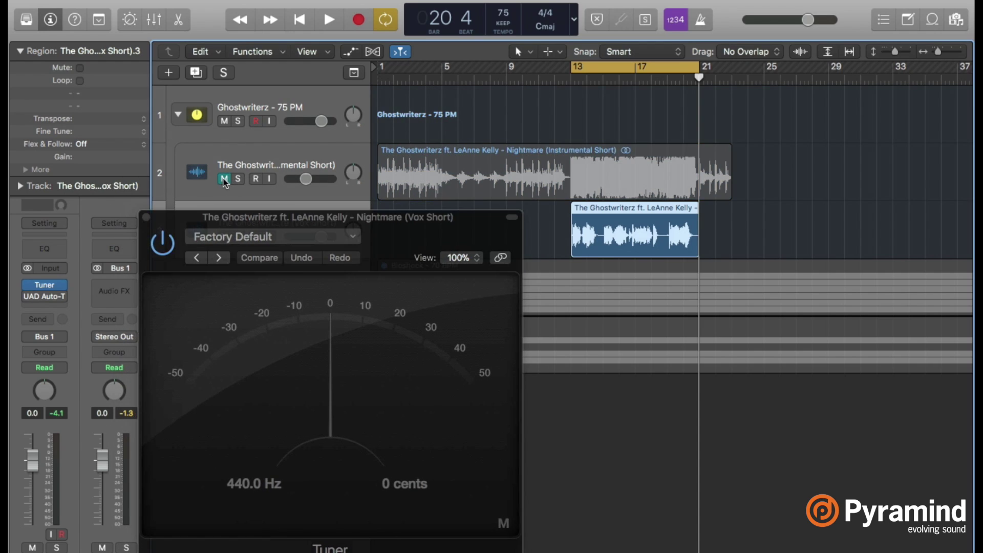
drag(405, 240, 439, 99)
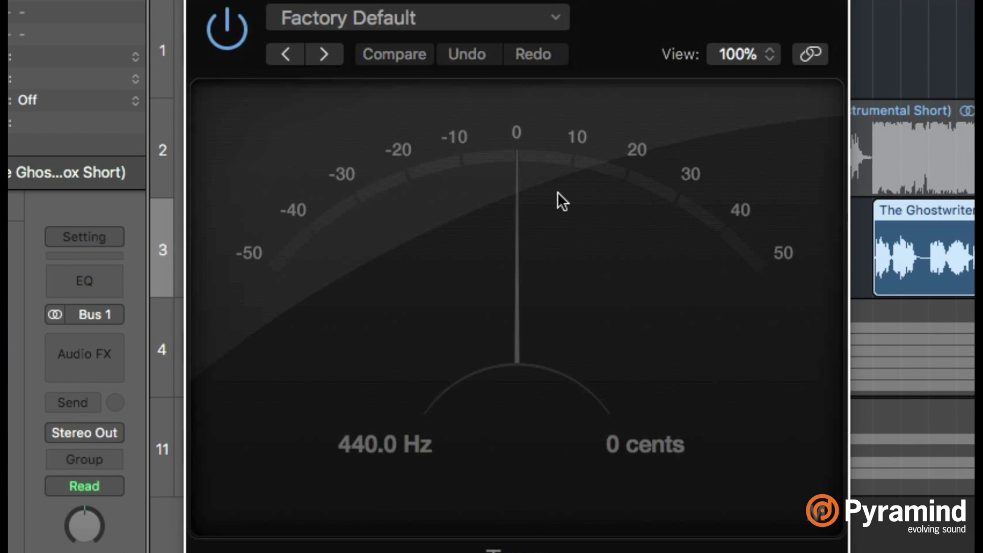
key(space)
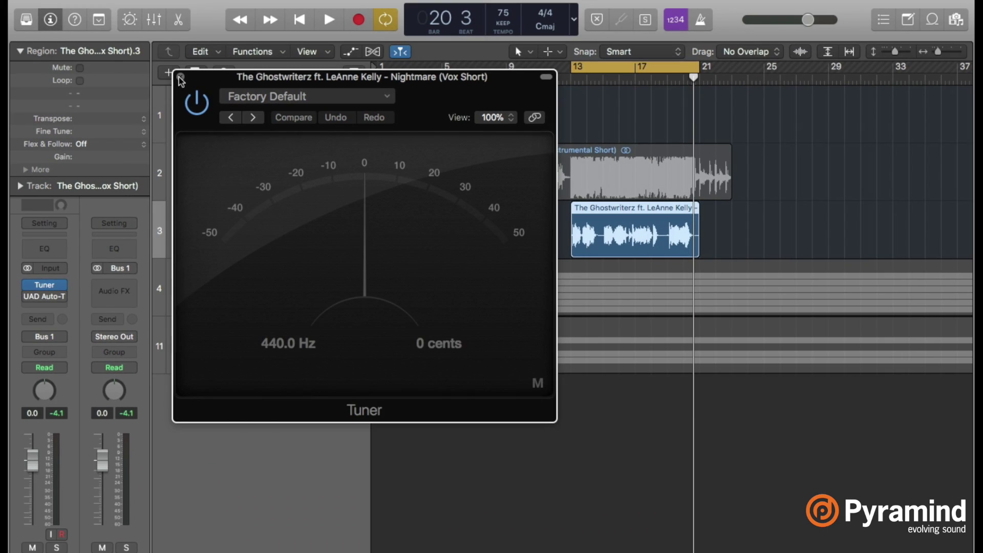
- Close the Tuner, reopen UAD Auto-Tune on Vox Short, shift its window left and switch to Advanced view
click(180, 77)
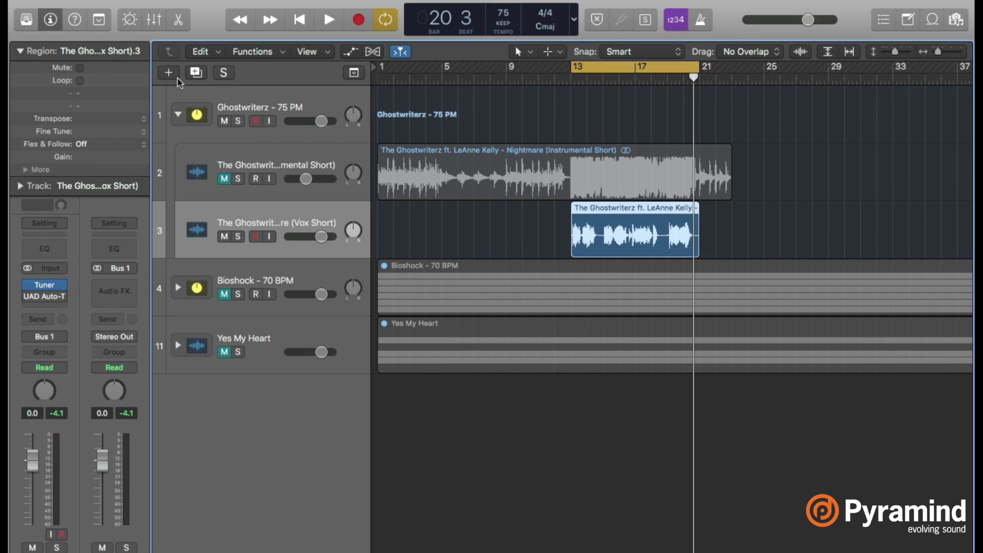
mouse_move(28, 287)
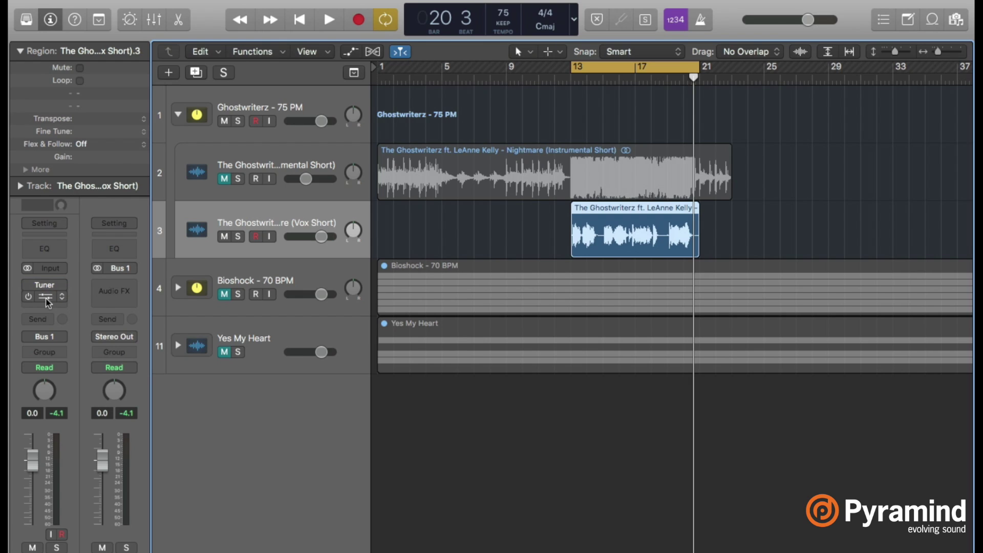
click(46, 299)
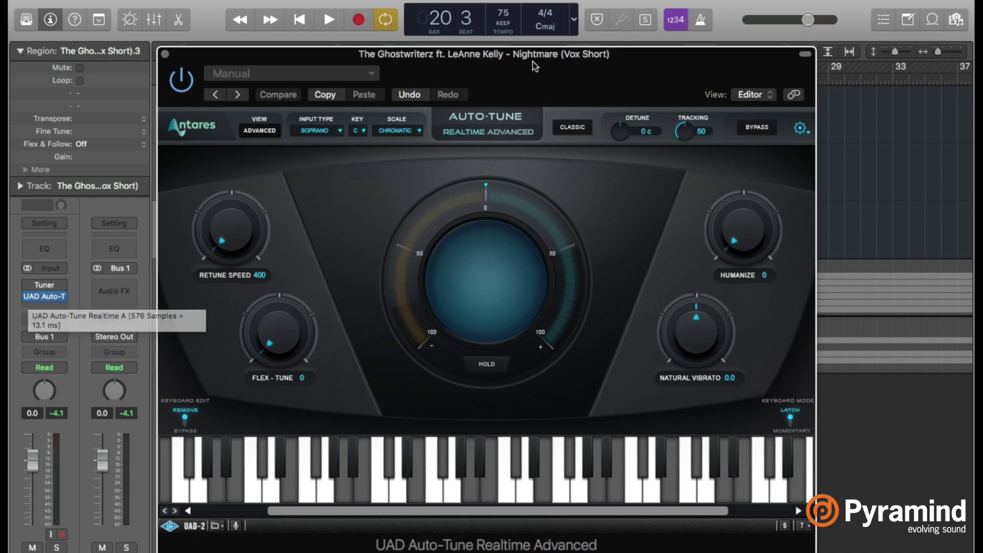
drag(536, 75, 471, 79)
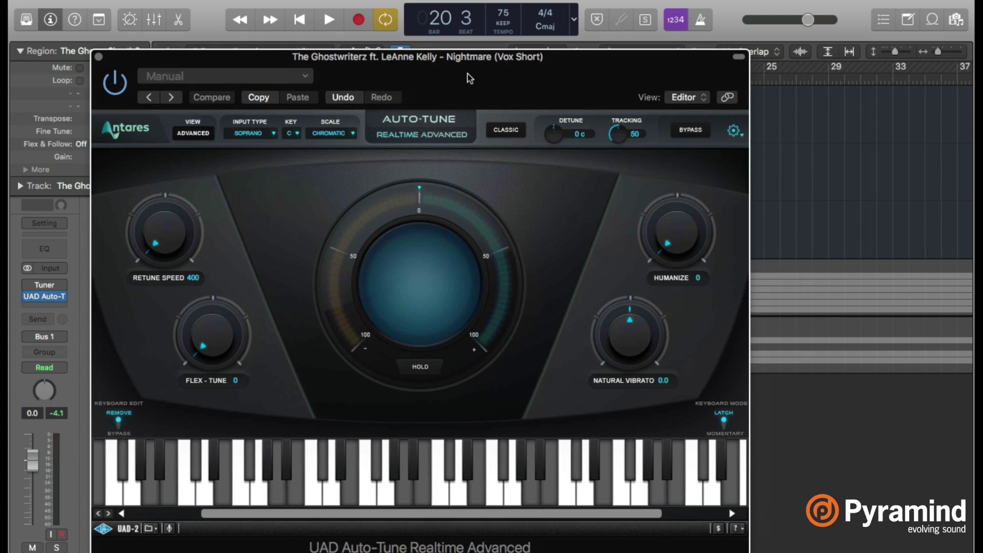
drag(467, 73, 411, 64)
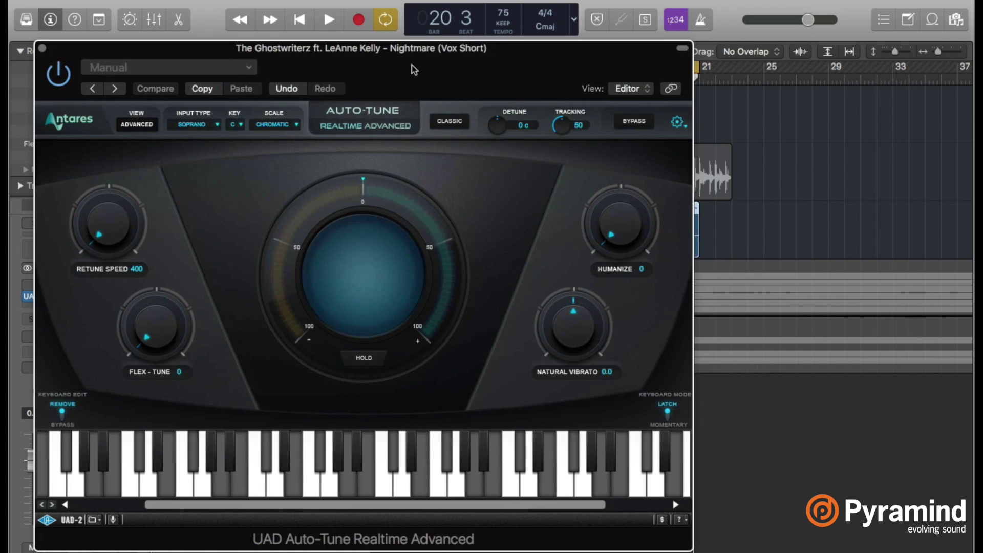
drag(415, 70, 409, 74)
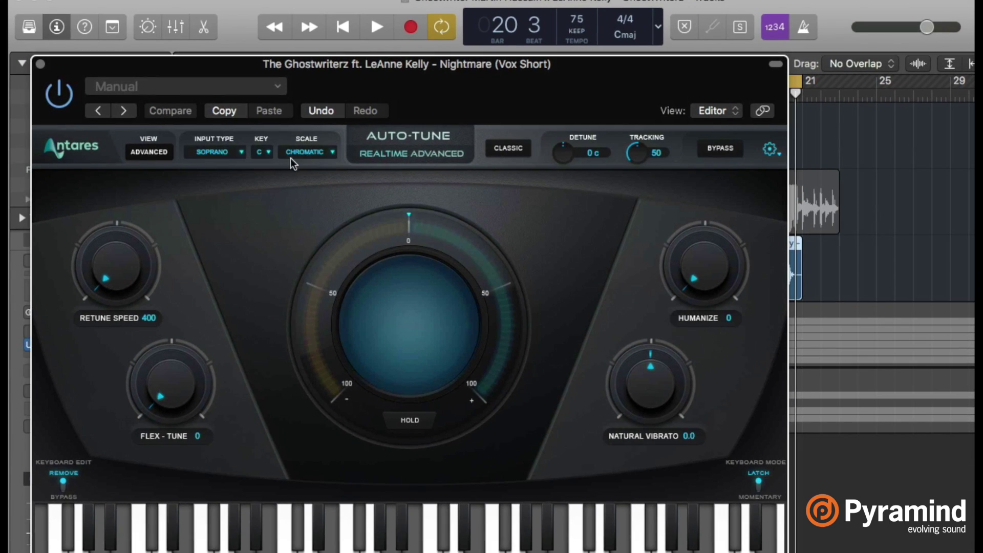
click(167, 150)
- Make all scale notes active, return to basic view, and turn off the plug-in tooltips
click(267, 413)
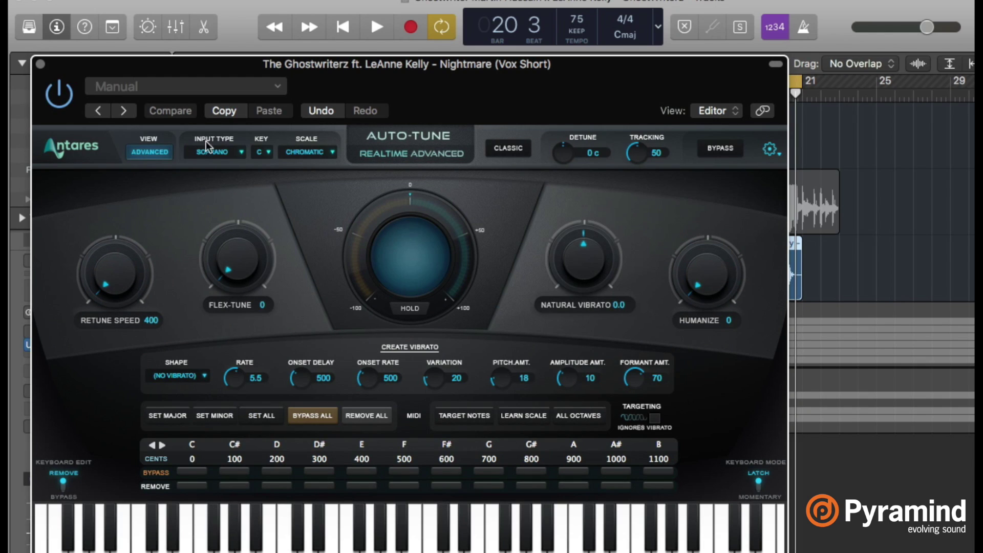
click(156, 153)
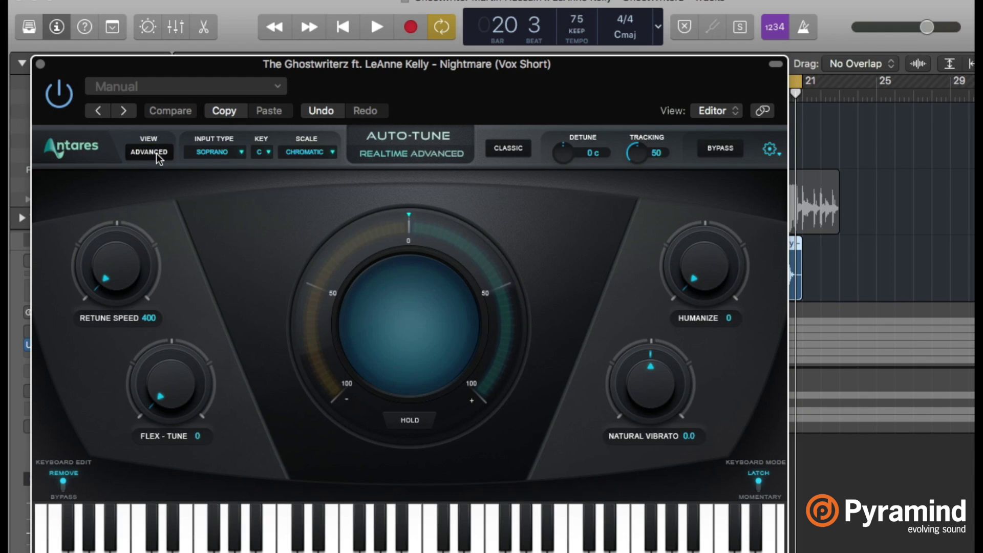
drag(465, 96, 524, 73)
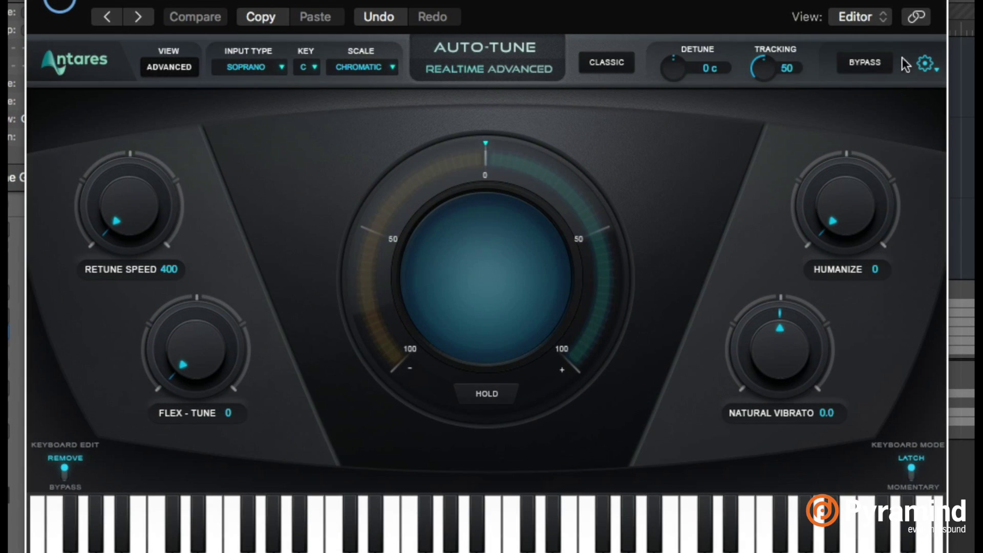
click(925, 64)
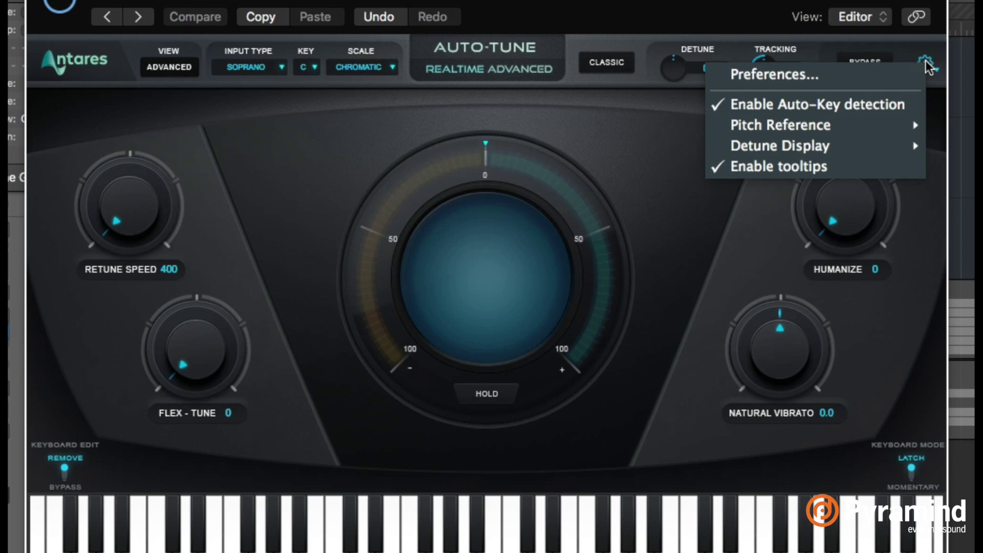
click(816, 172)
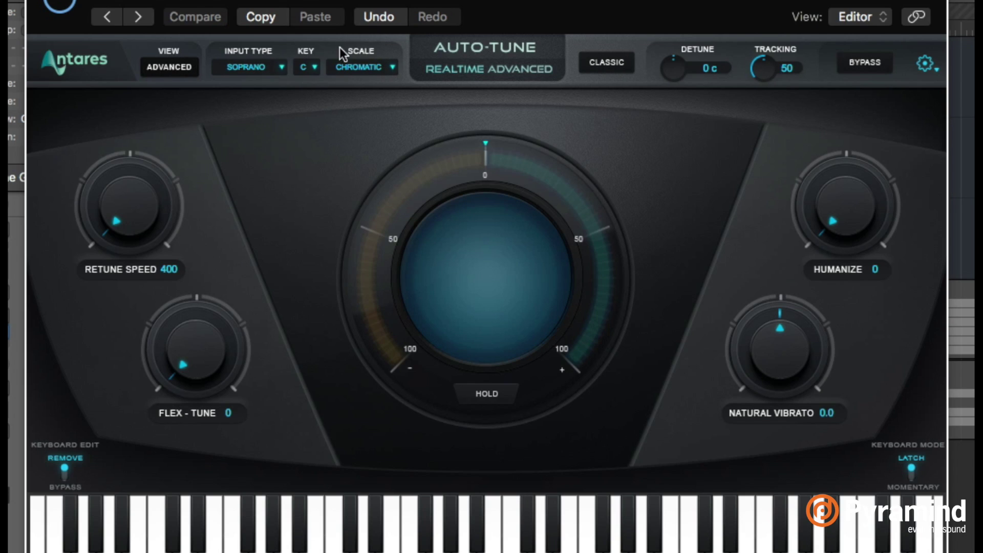
- Keep Soprano as the input type and C as the key
click(250, 69)
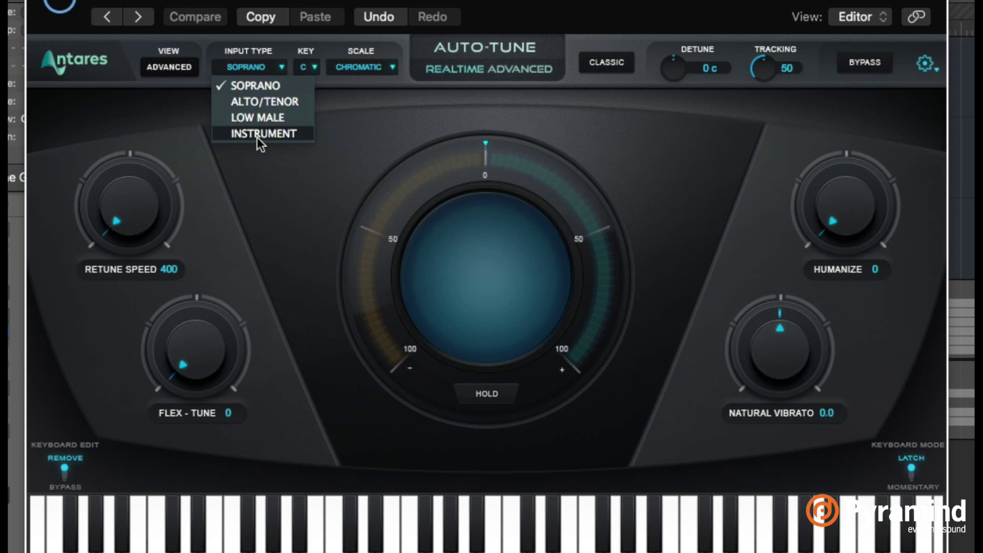
click(263, 84)
click(304, 72)
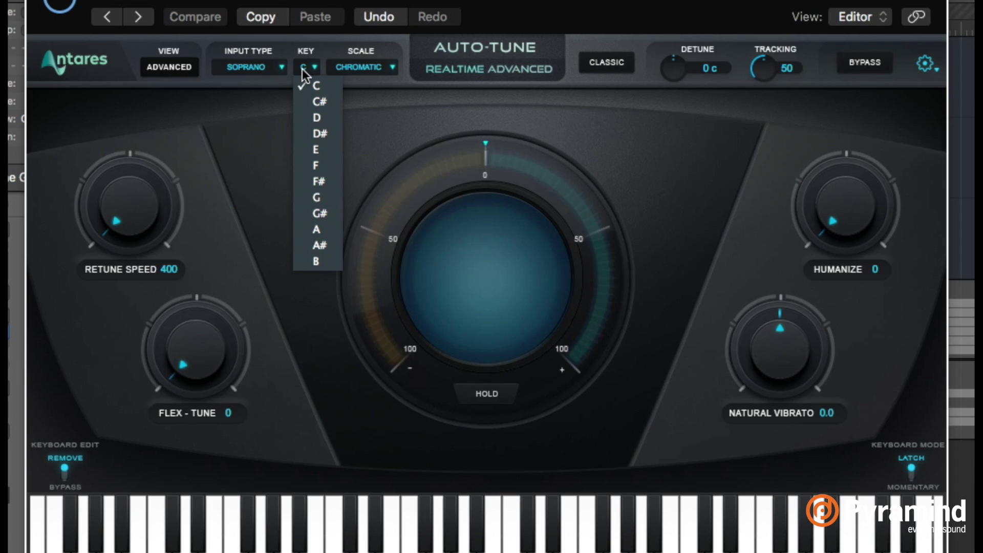
click(302, 69)
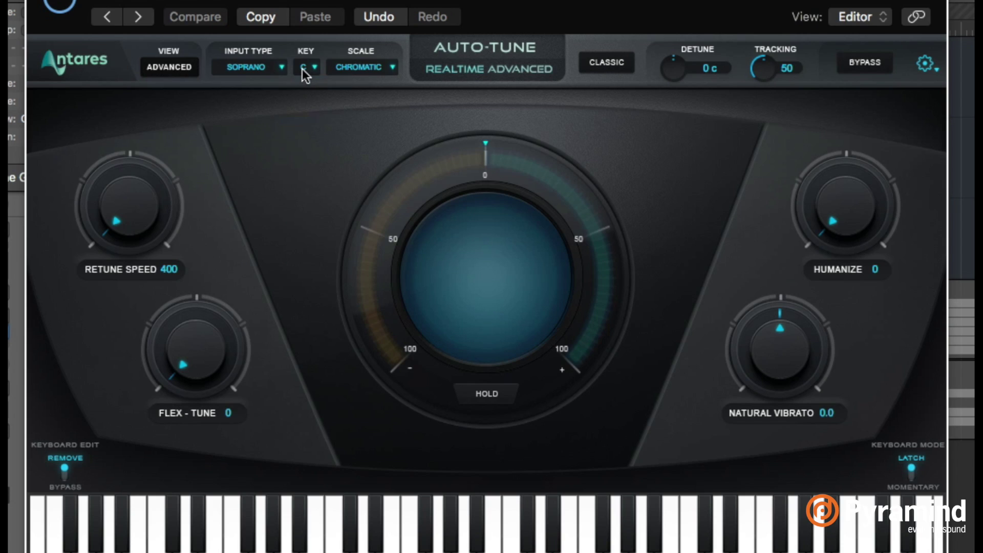
- Choose the Minor scale and try key C#, then set the key back to C
click(364, 69)
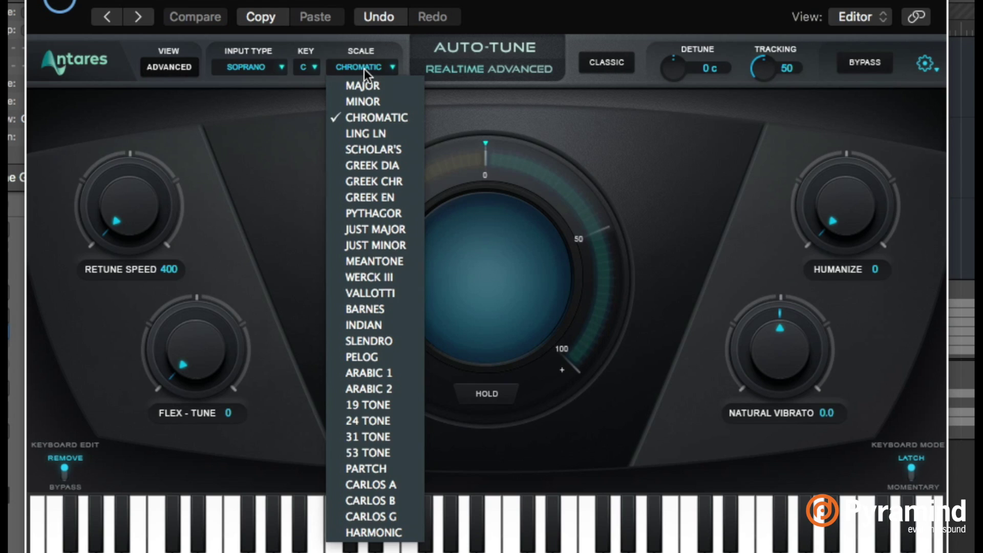
click(364, 101)
click(306, 67)
click(317, 103)
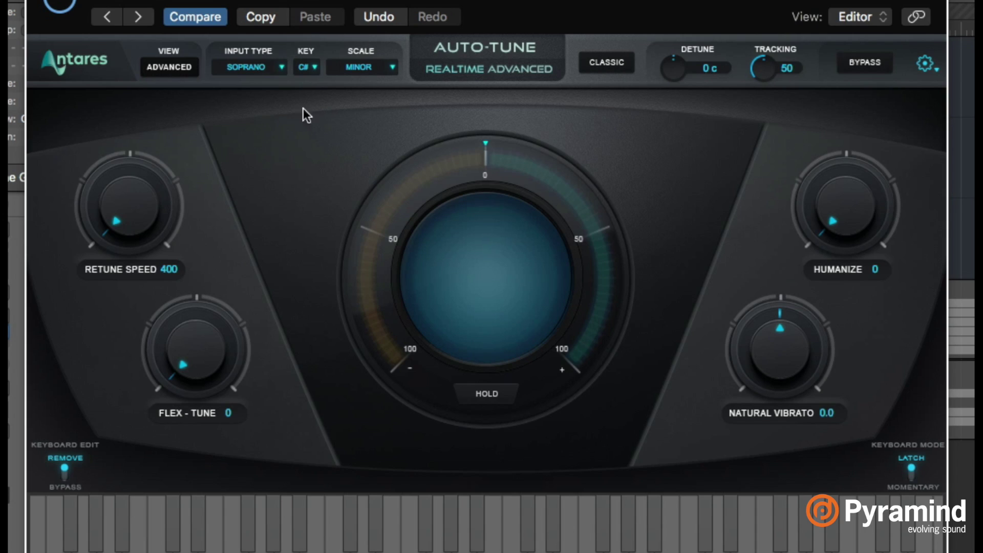
click(309, 66)
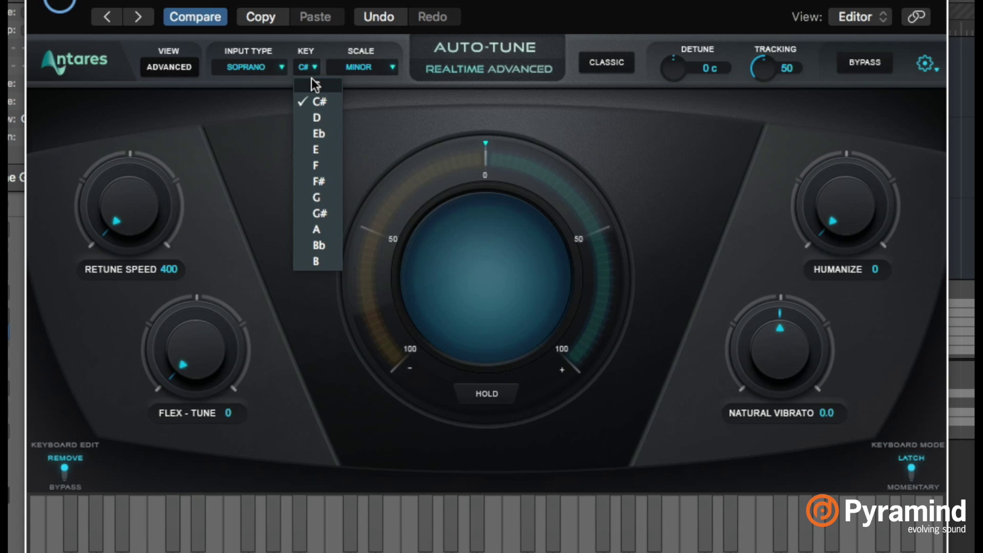
click(313, 84)
- Set the scale back to Chromatic, nudge the window up, confirm Chromatic, and play the vocal
click(359, 68)
click(363, 118)
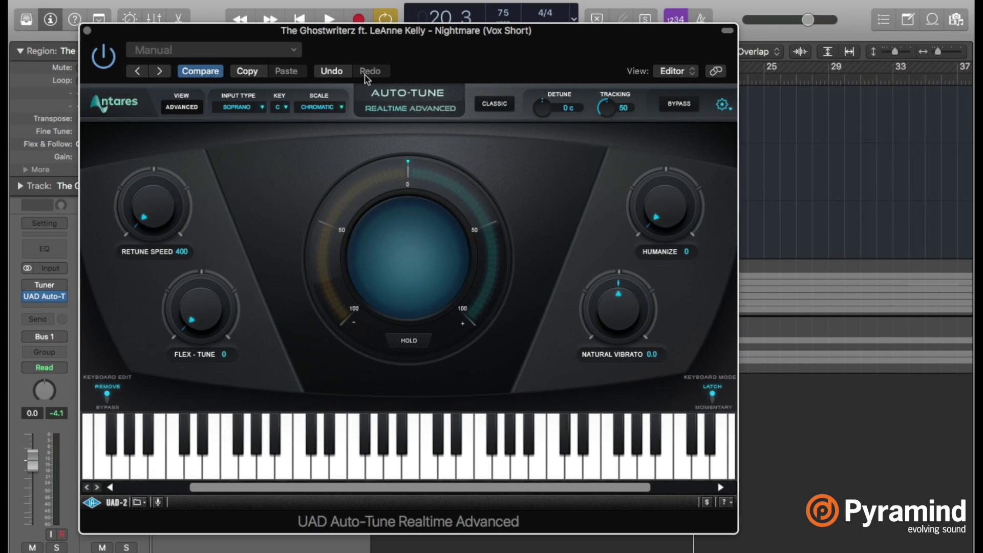
drag(449, 44, 448, 27)
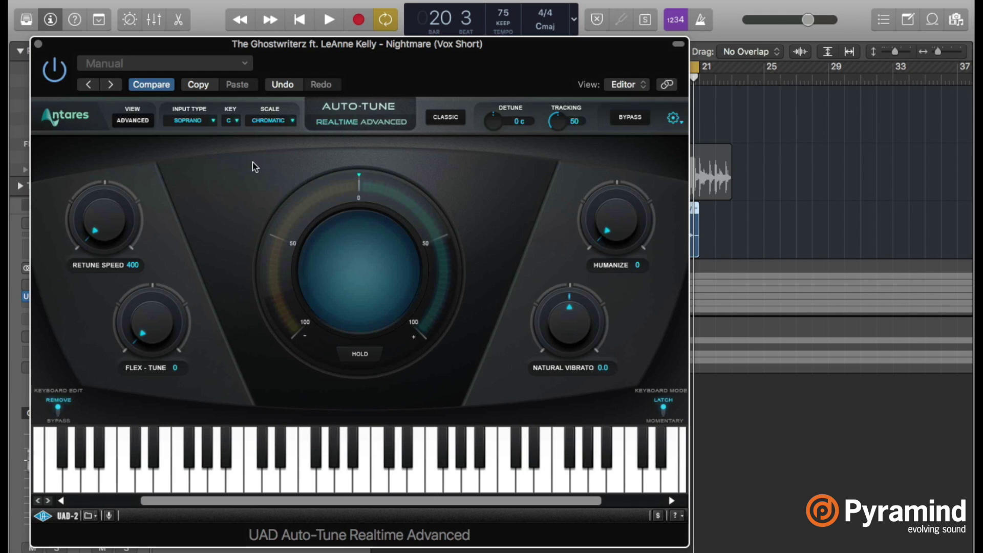
click(282, 123)
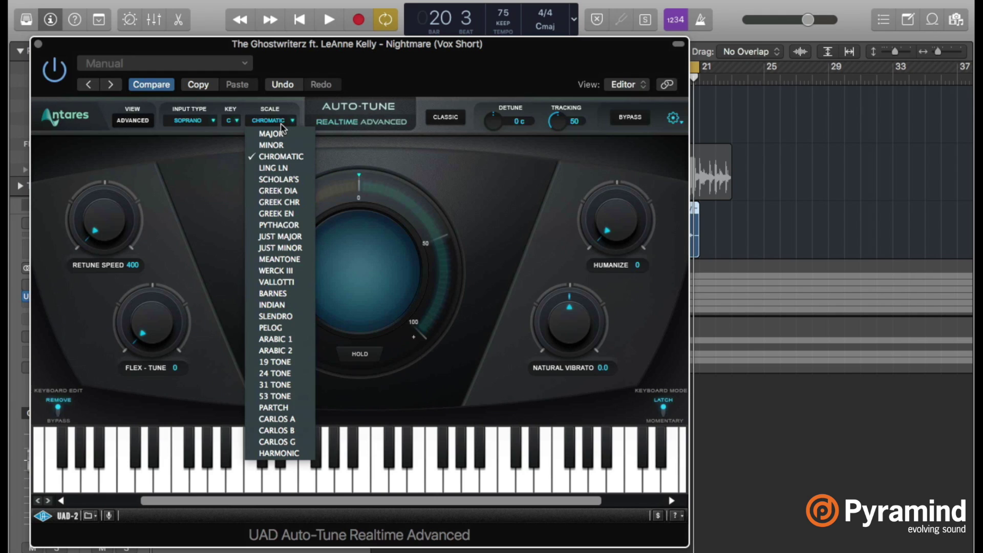
click(286, 160)
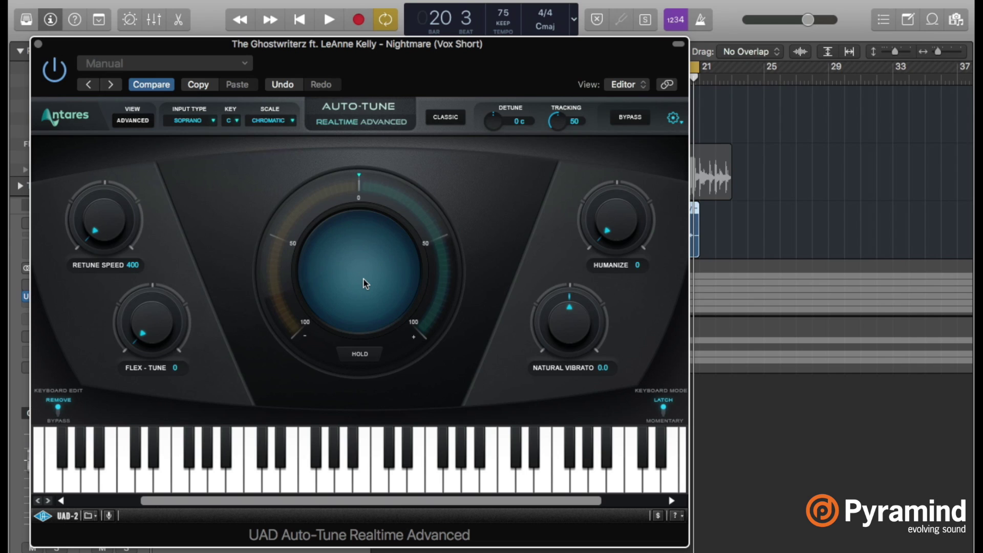
key(space)
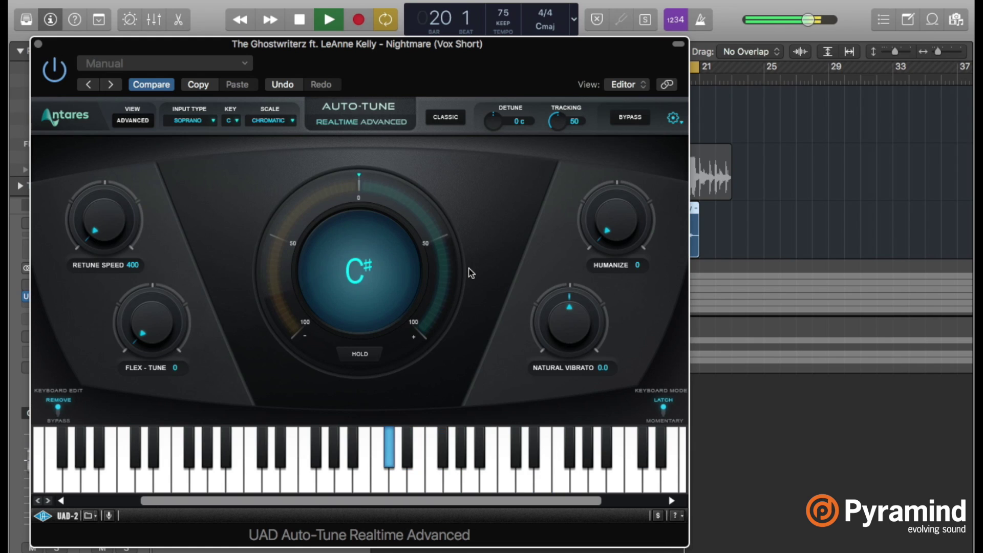
key(space)
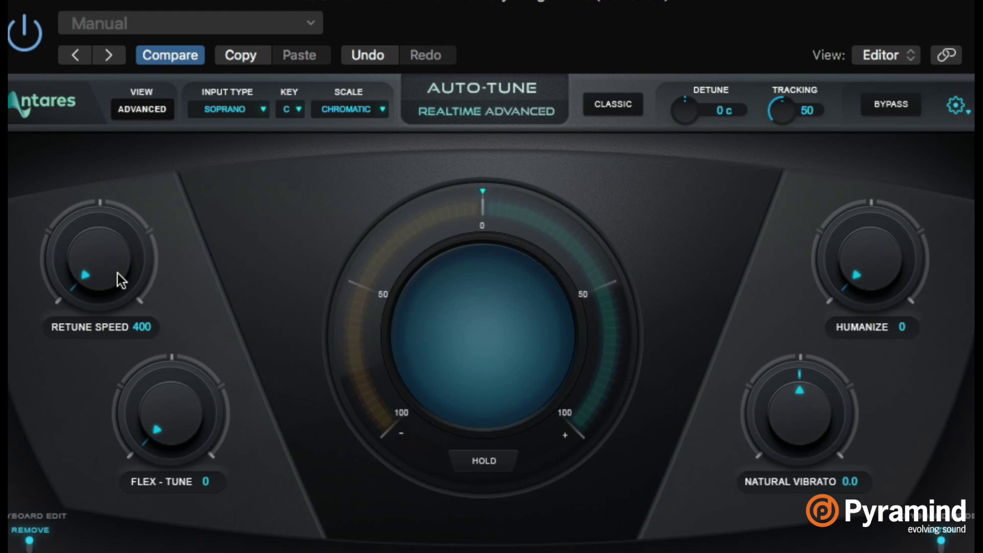
- Sweep Retune Speed between 0 and 400 several times to compare, ending on a low setting
drag(117, 272, 44, 250)
drag(91, 281, 123, 26)
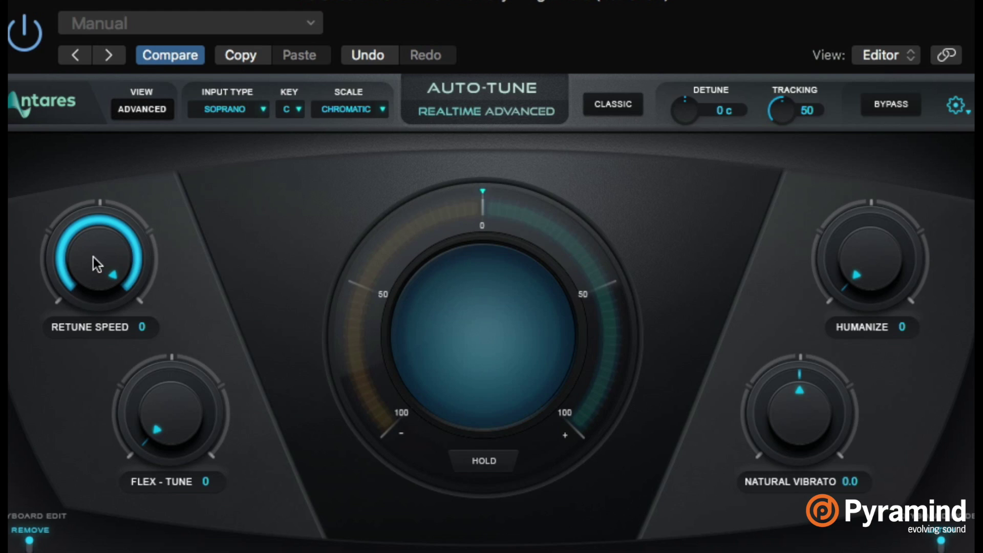
drag(93, 257, 93, 307)
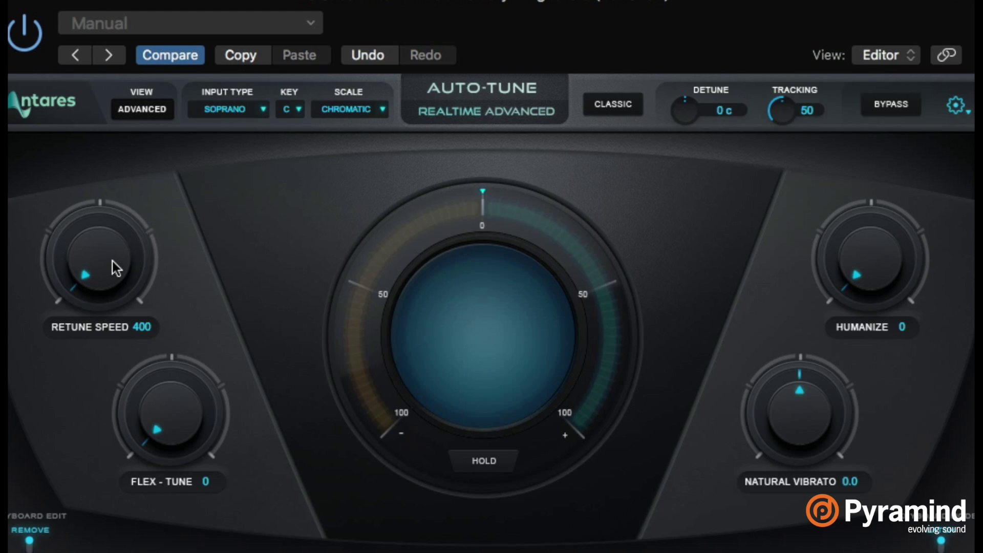
drag(112, 261, 112, 210)
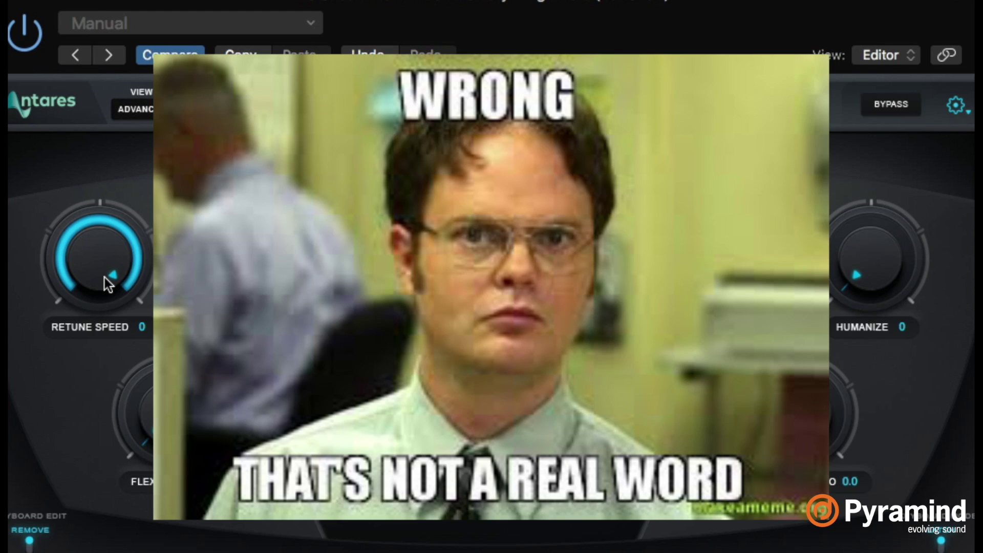
drag(95, 257, 96, 309)
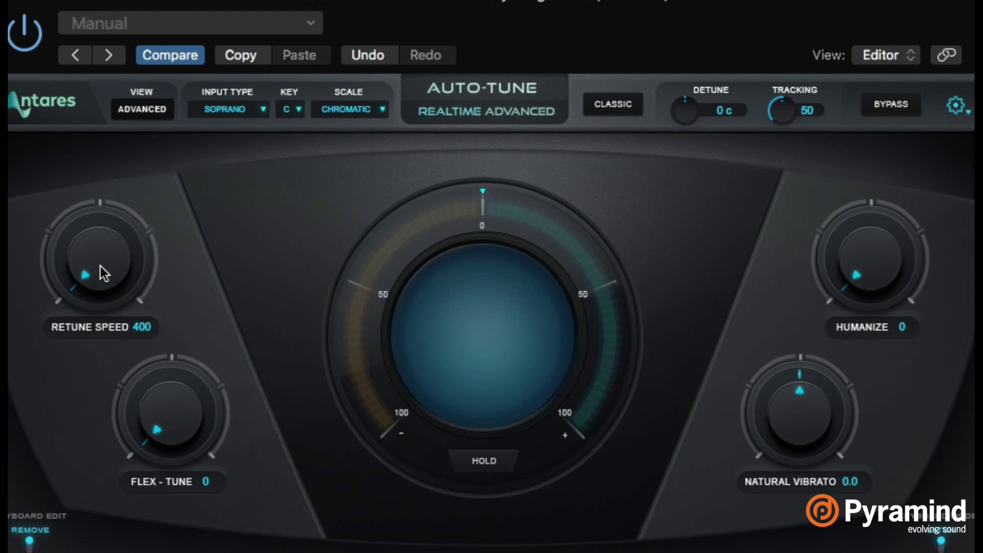
drag(101, 266, 61, 46)
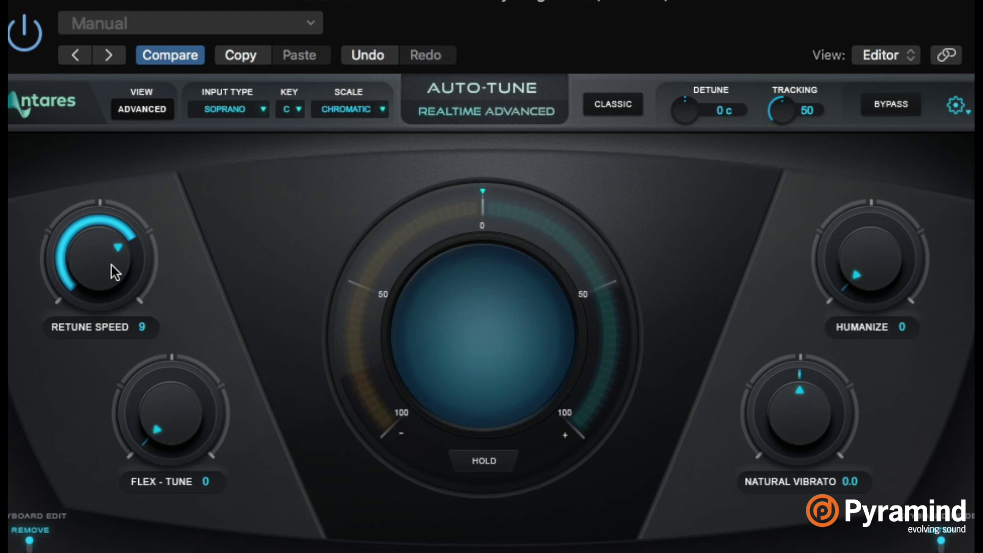
drag(112, 266, 93, 245)
- Fine-tune Retune Speed to 2 and raise Flex-Tune from 0 to 84
drag(94, 266, 79, 250)
drag(92, 268, 78, 227)
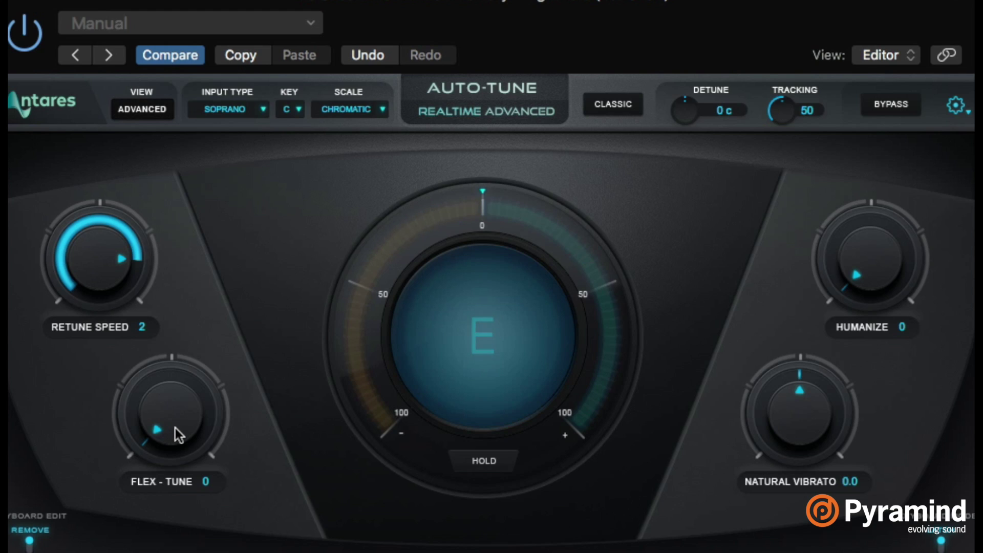
drag(175, 428, 164, 204)
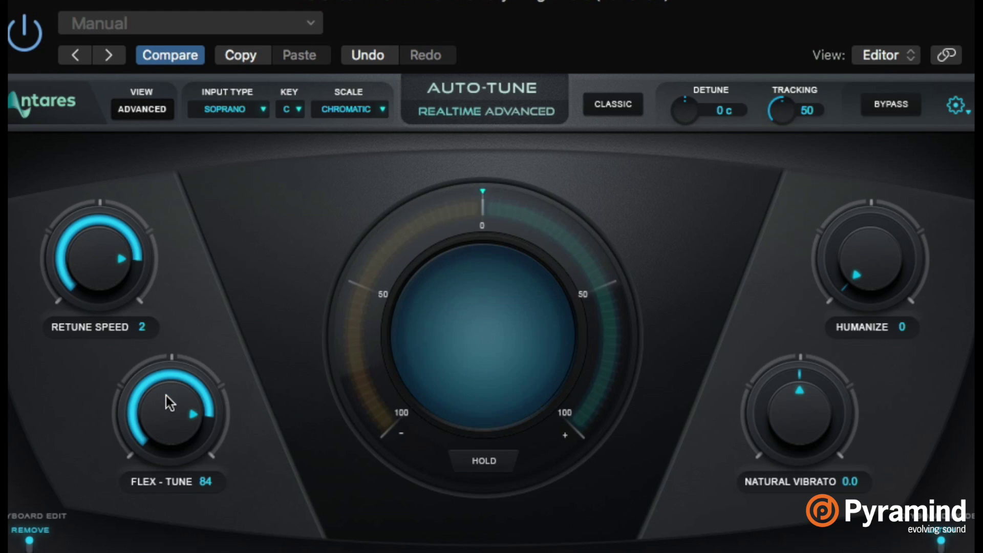
- Set Retune Speed to 9 and Flex-Tune to 82, after briefly trying 1 and 76
drag(92, 274, 90, 259)
drag(172, 428, 169, 447)
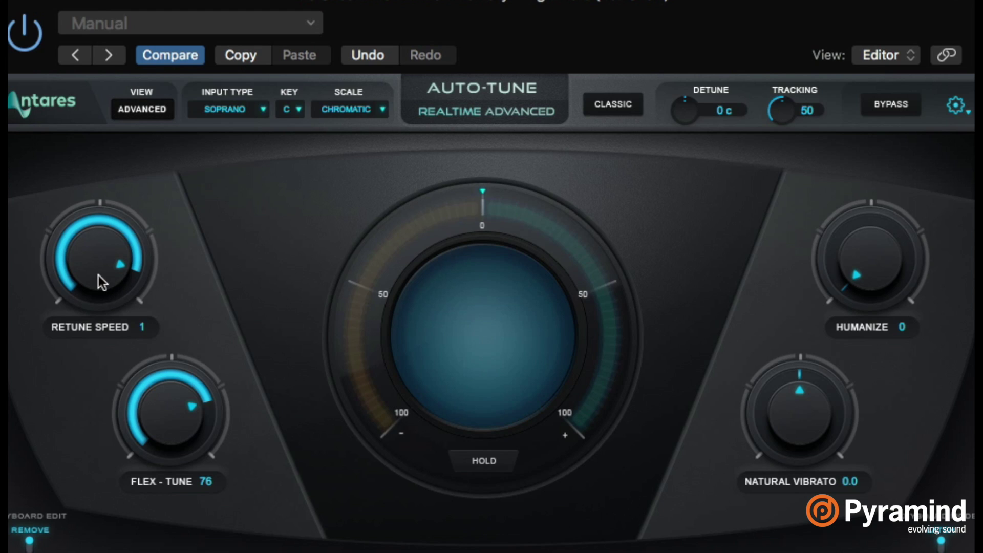
drag(98, 275, 96, 315)
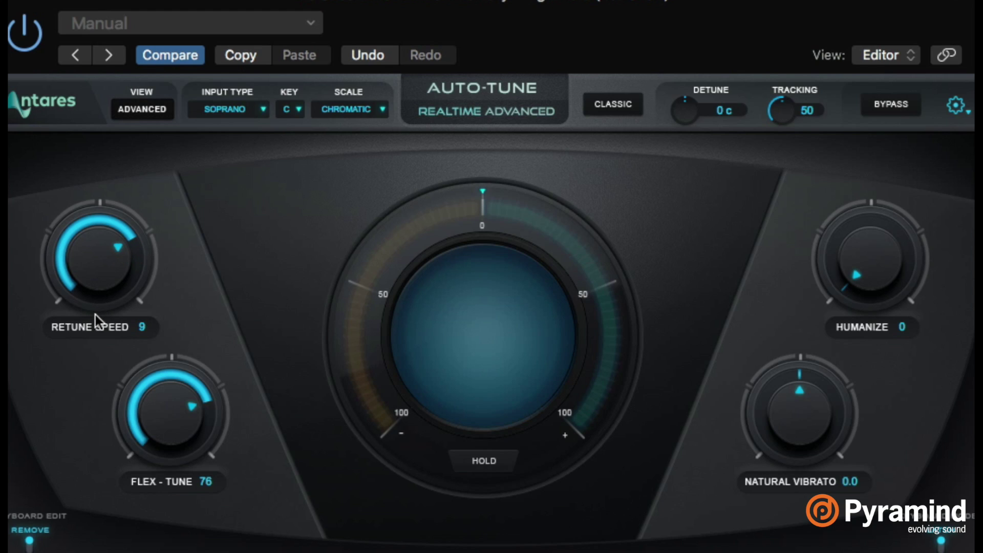
drag(161, 414, 157, 392)
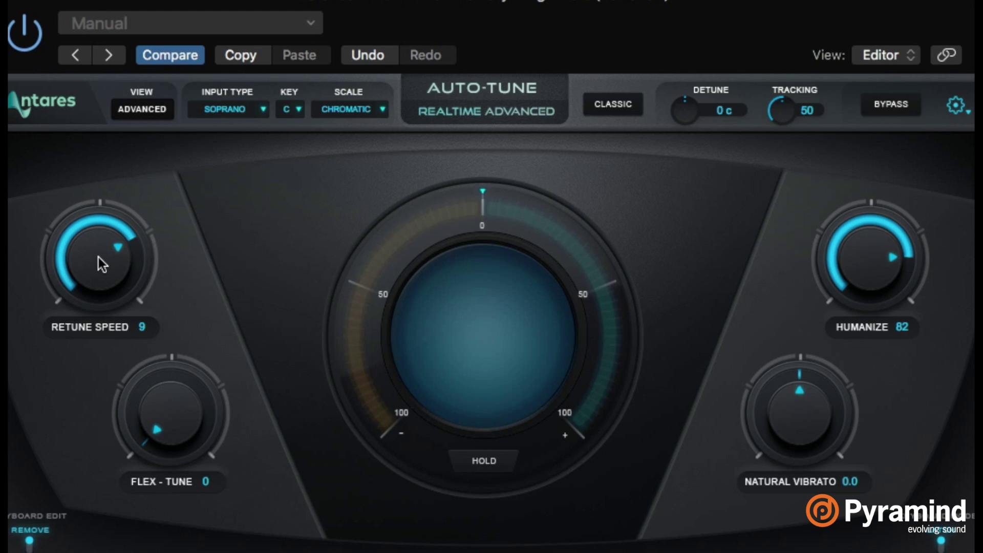
- Try Retune Speed 0 and Humanize up to 87, then settle on Retune Speed 2 and Humanize 27
drag(98, 256, 78, 167)
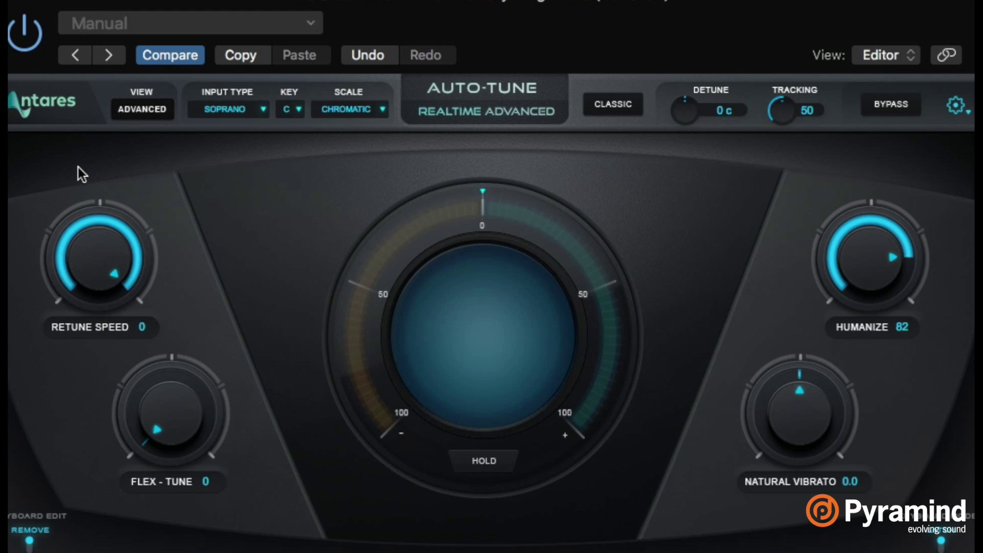
drag(858, 256, 840, 374)
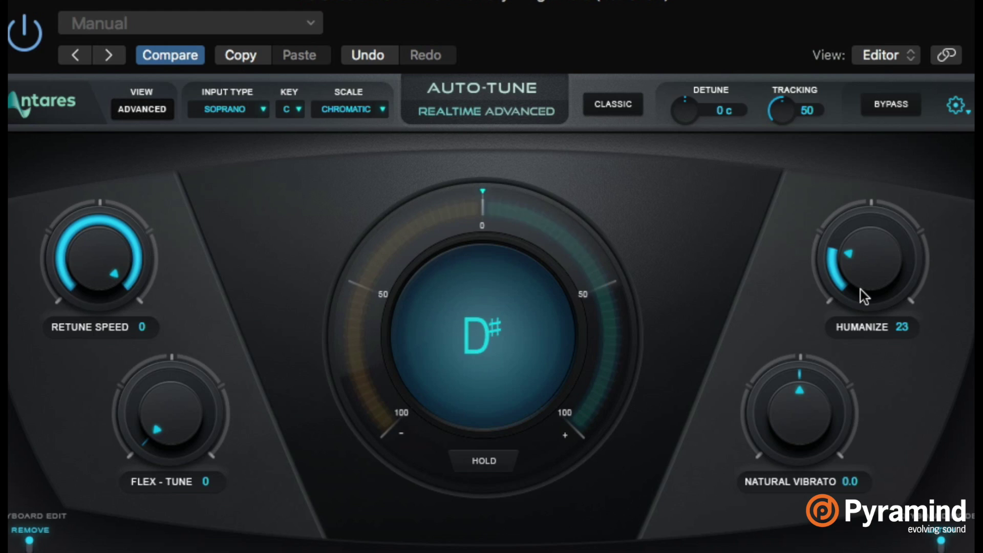
drag(861, 290, 828, 95)
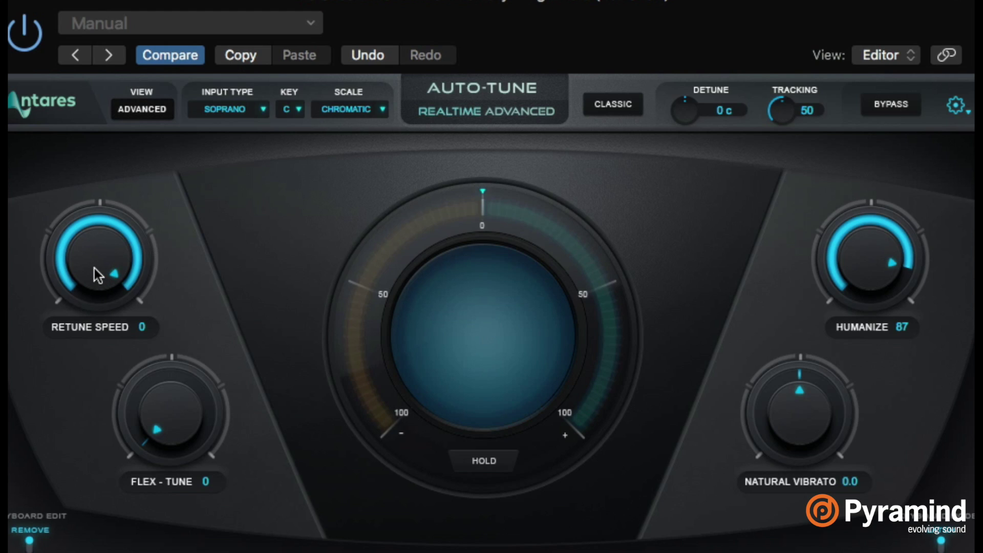
drag(94, 268, 93, 309)
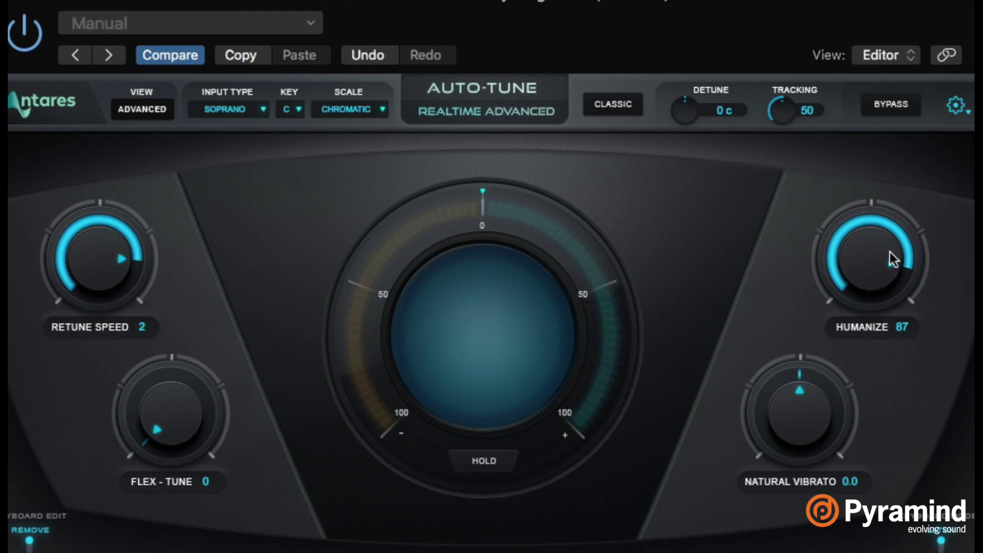
drag(861, 266, 860, 419)
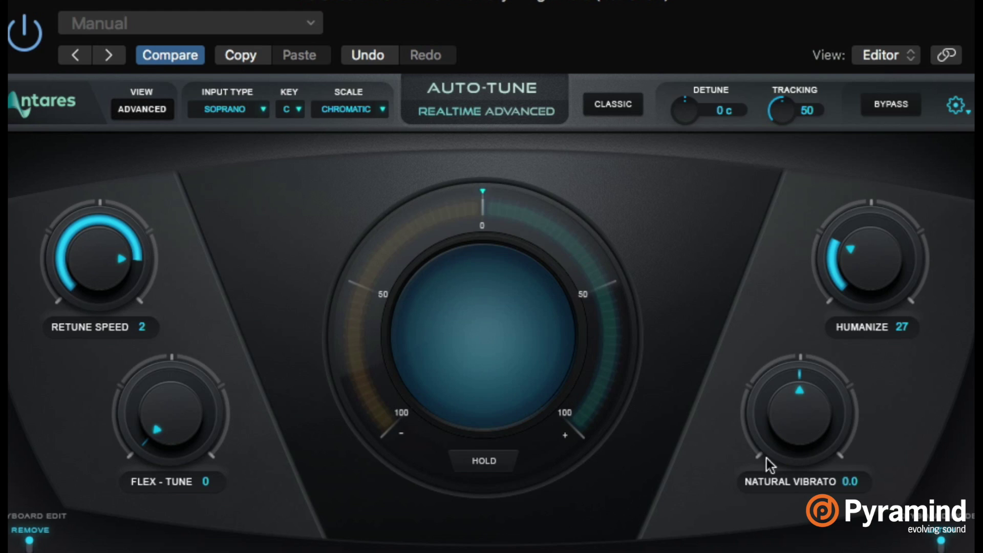
- Set Humanize to 0, Retune Speed to 5 and Flex-Tune to 85
drag(858, 268, 855, 413)
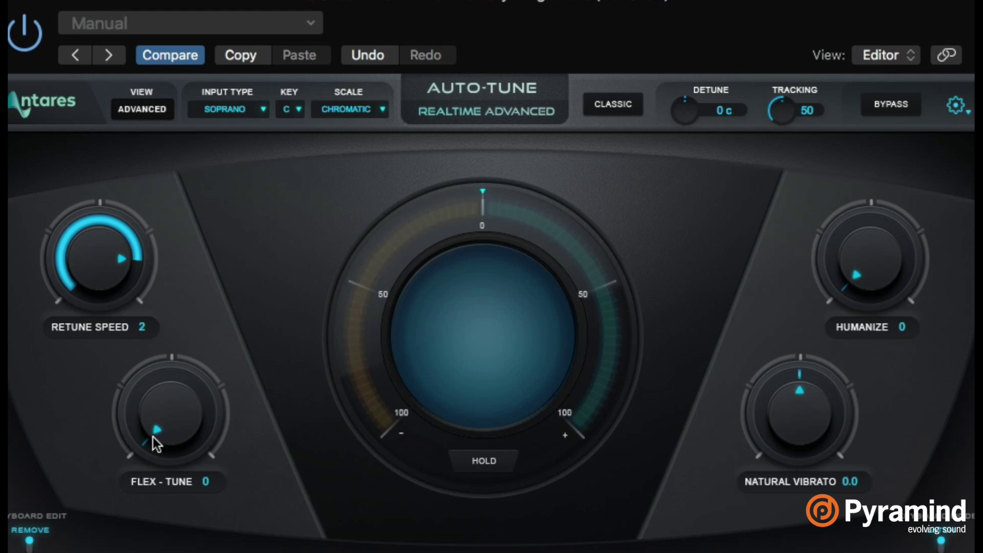
drag(99, 272, 100, 297)
drag(153, 409, 155, 185)
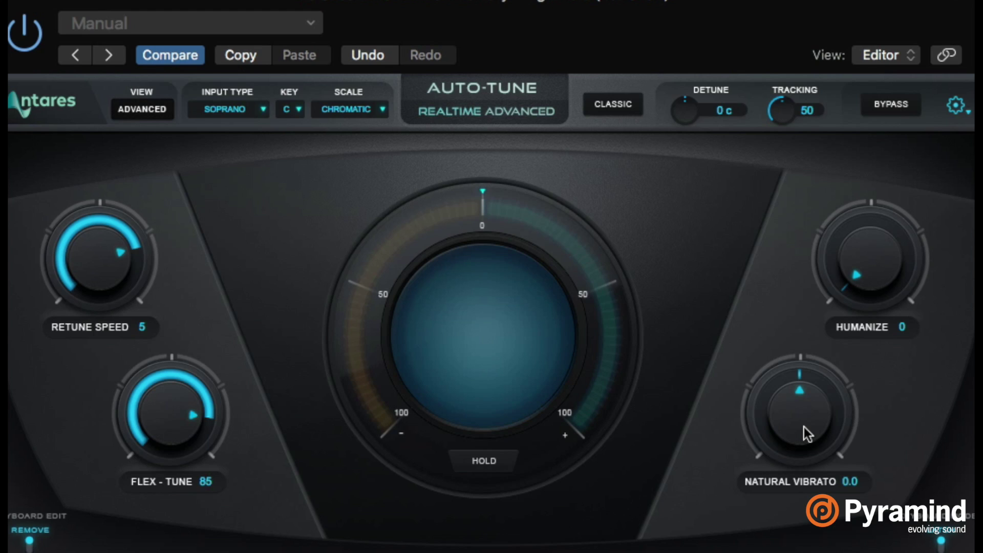
- Try Natural Vibrato at 11.3 and -6.2, then reset it to 0.0
drag(803, 427, 785, 287)
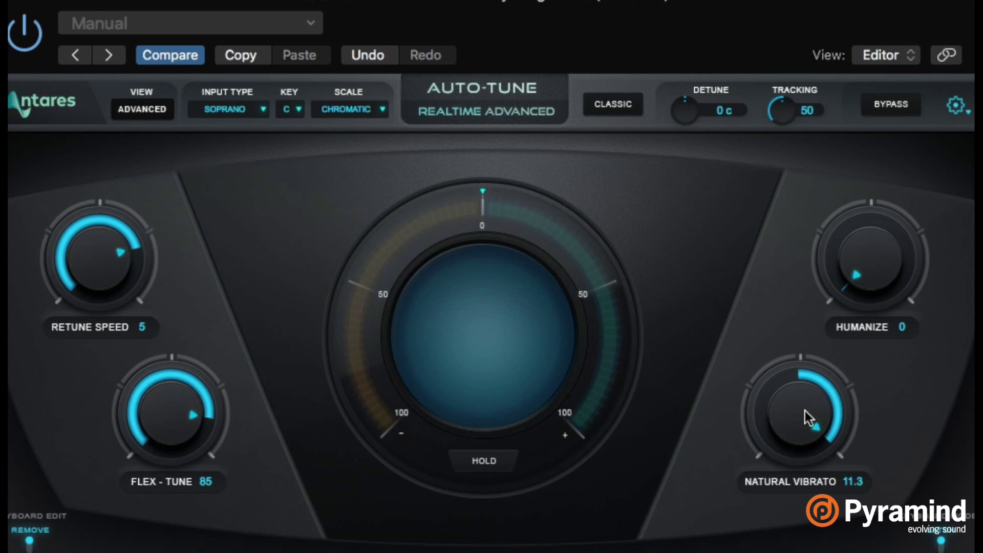
drag(805, 411, 805, 551)
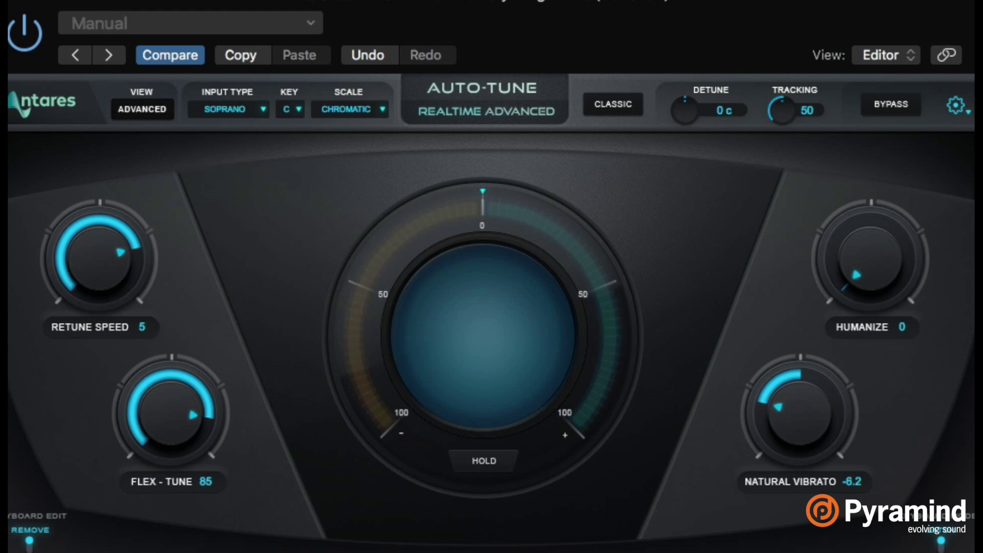
alt+click(801, 429)
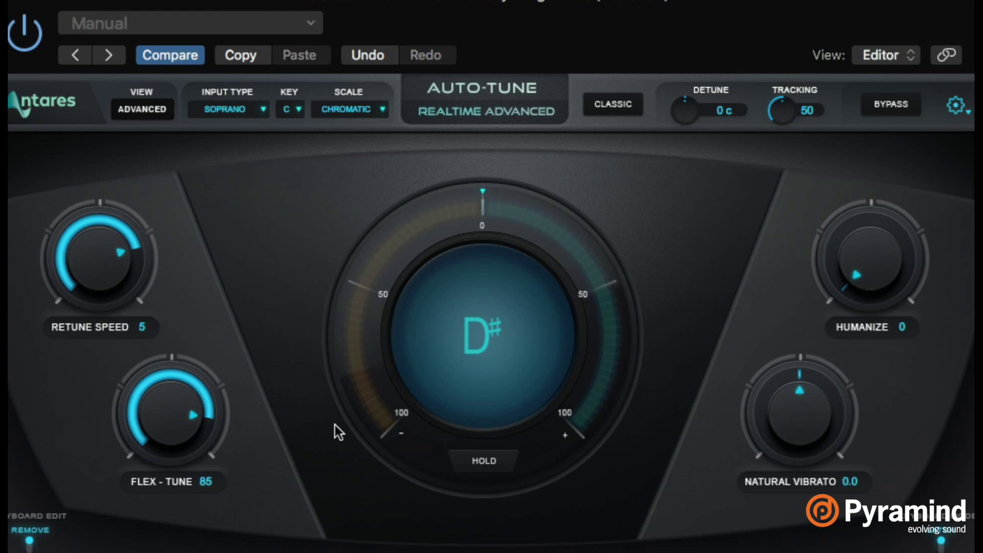
- Set Retune Speed 3 and Flex-Tune 75, trying Natural Vibrato from -12.0 up toward positive values
drag(106, 274, 102, 260)
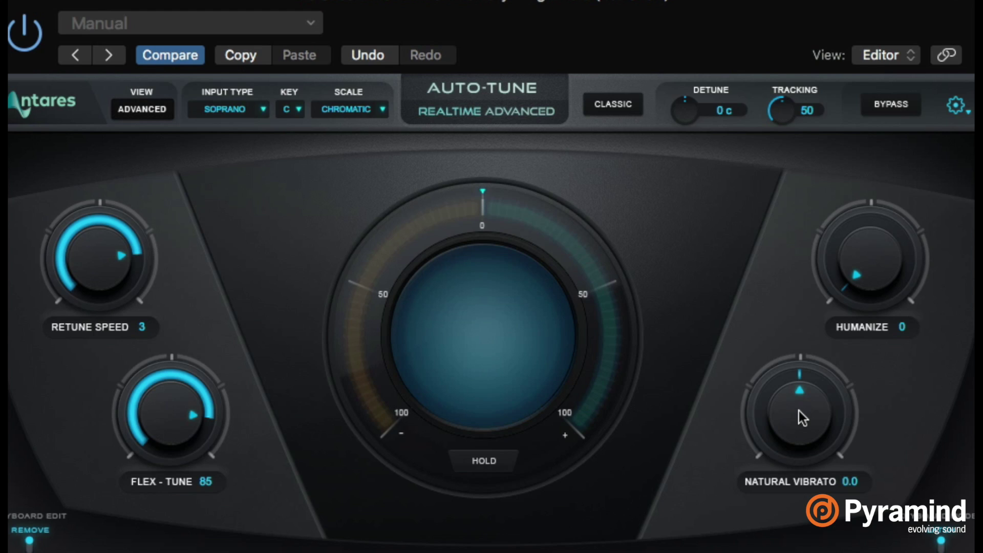
drag(799, 410, 795, 507)
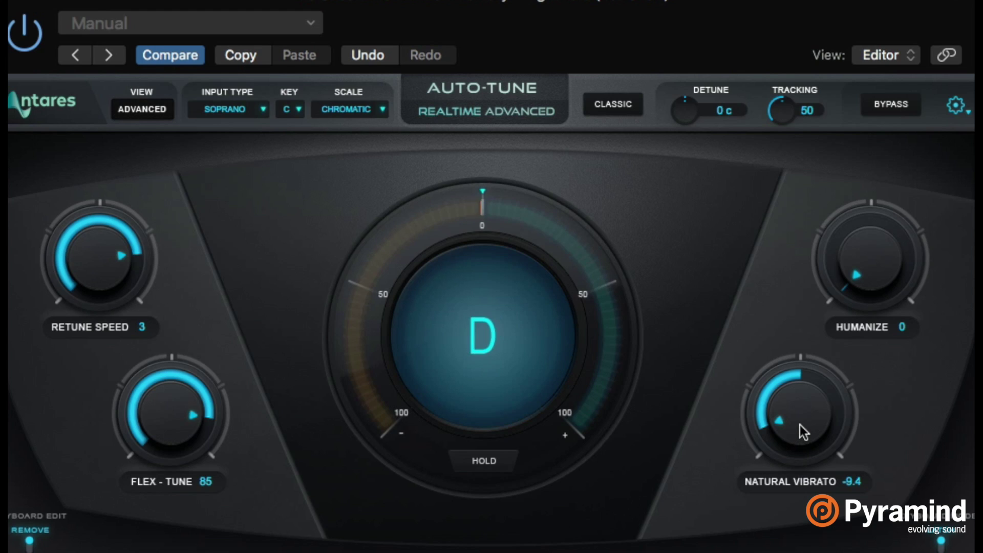
drag(800, 425, 801, 467)
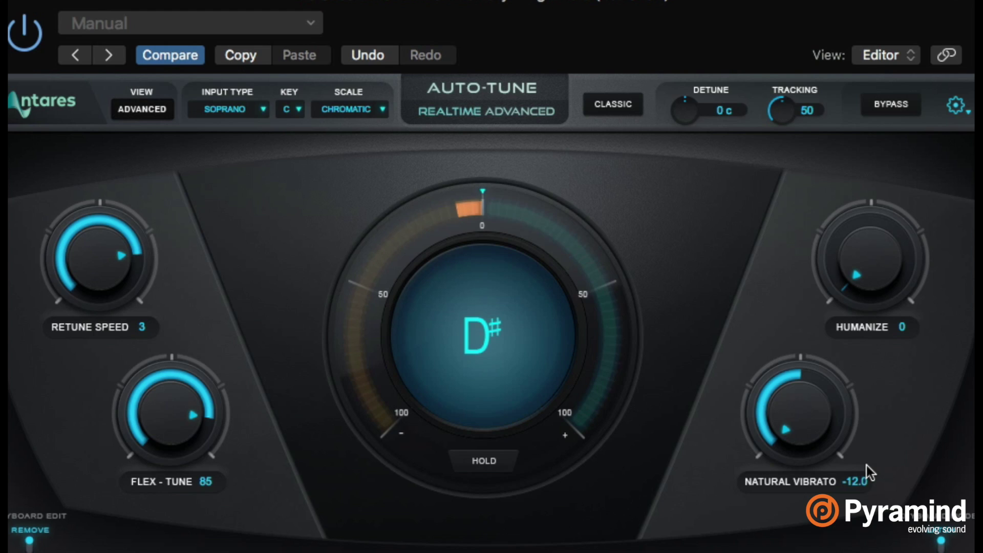
drag(168, 414, 168, 435)
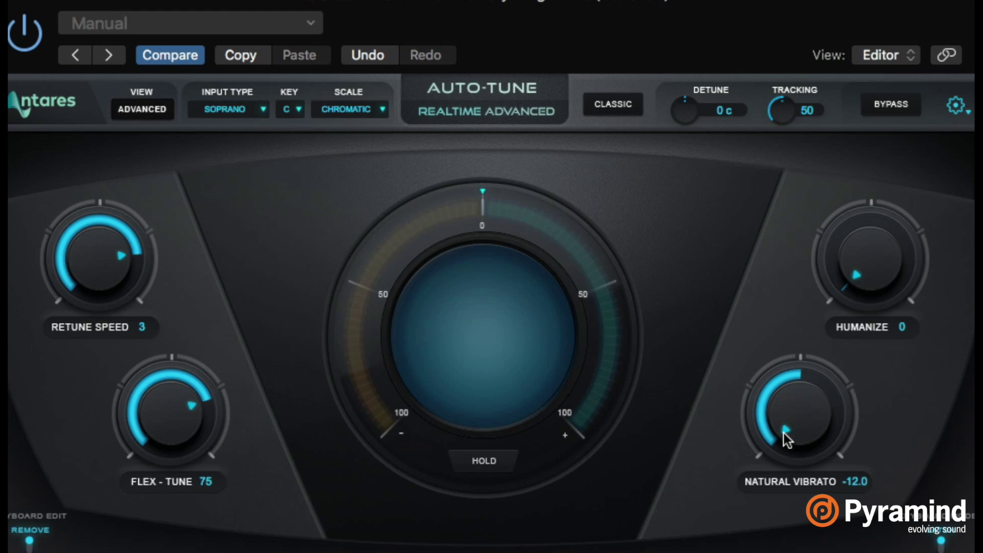
drag(794, 429, 768, 339)
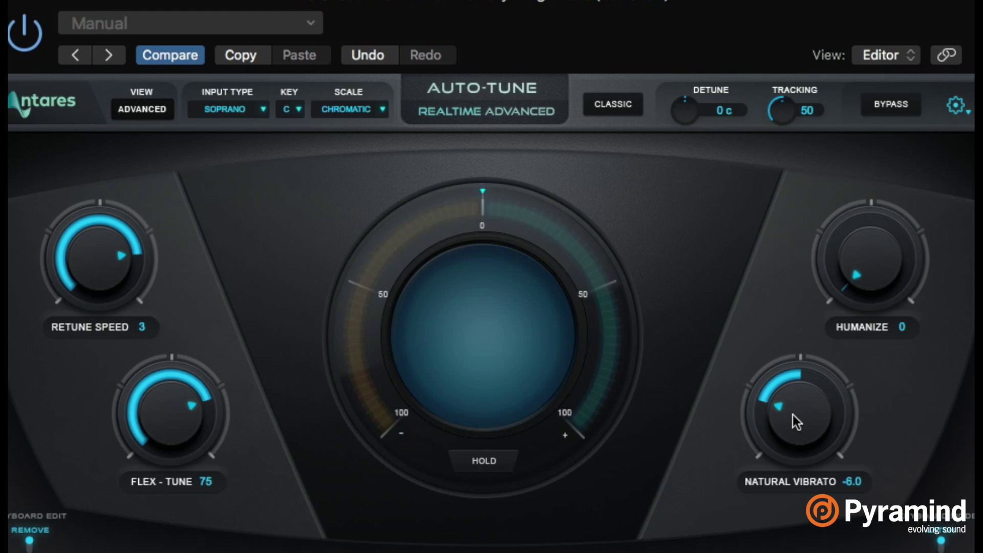
drag(793, 414, 751, 174)
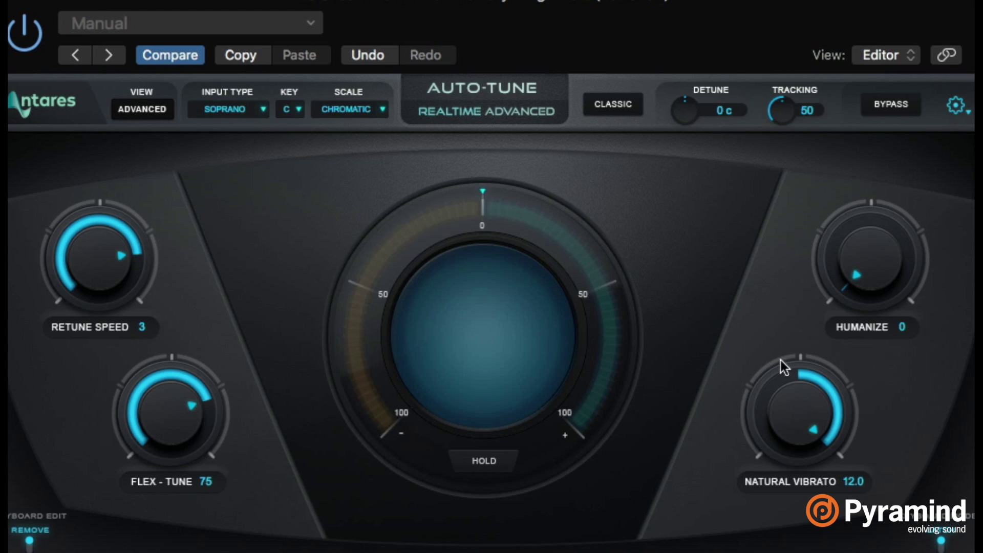
- Try Natural Vibrato at 12.0 and -8.6, settle it at -7.2, and move the plug-in window aside
alt+click(796, 407)
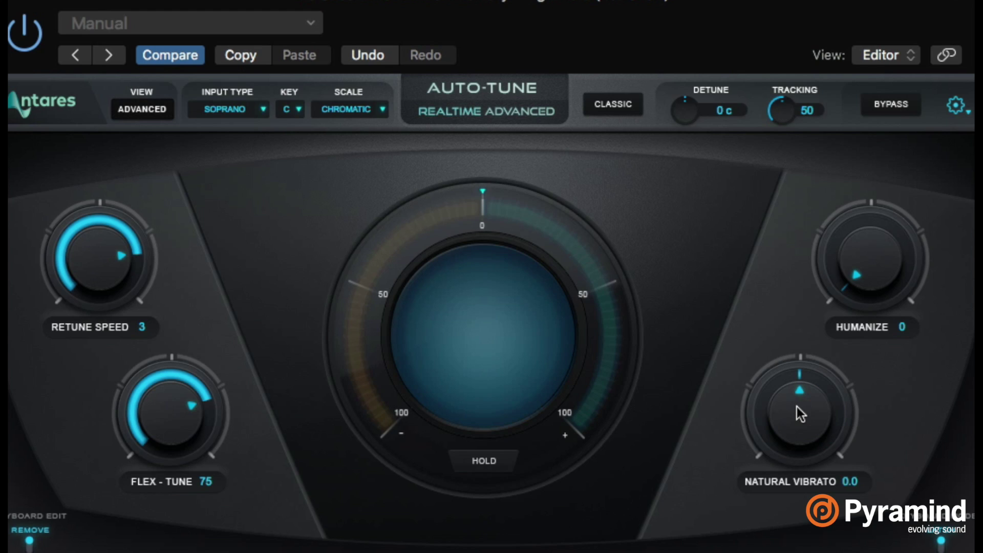
drag(796, 406, 727, 121)
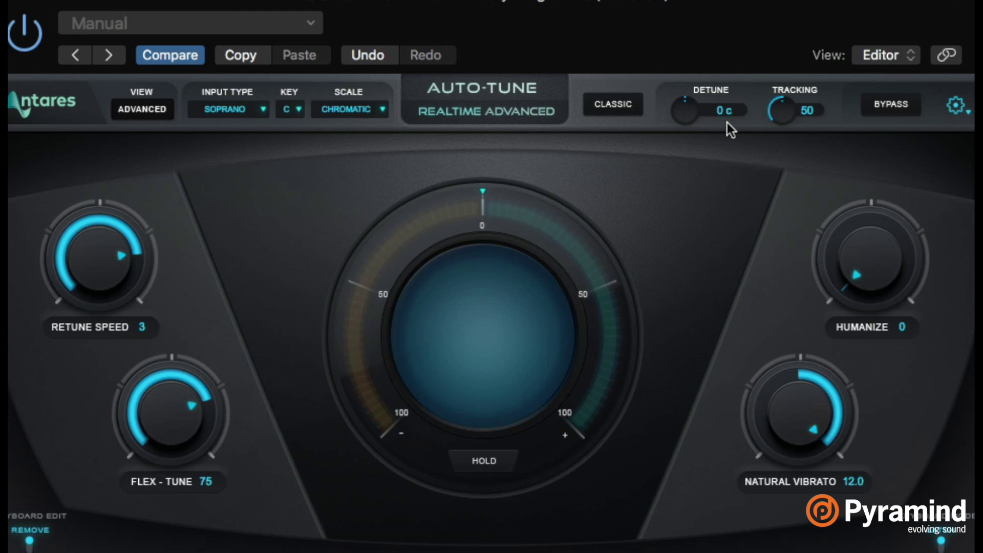
drag(727, 122, 705, 406)
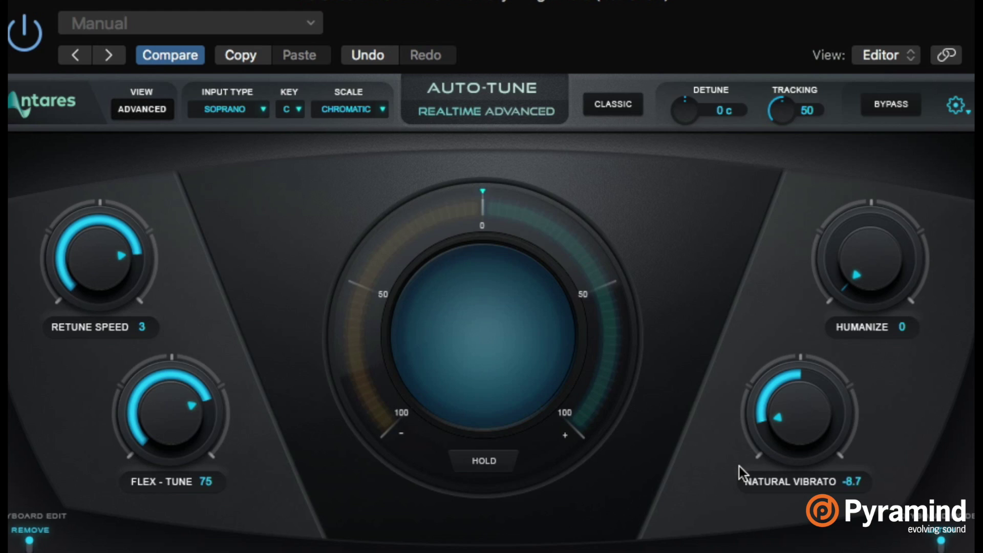
drag(801, 421, 791, 394)
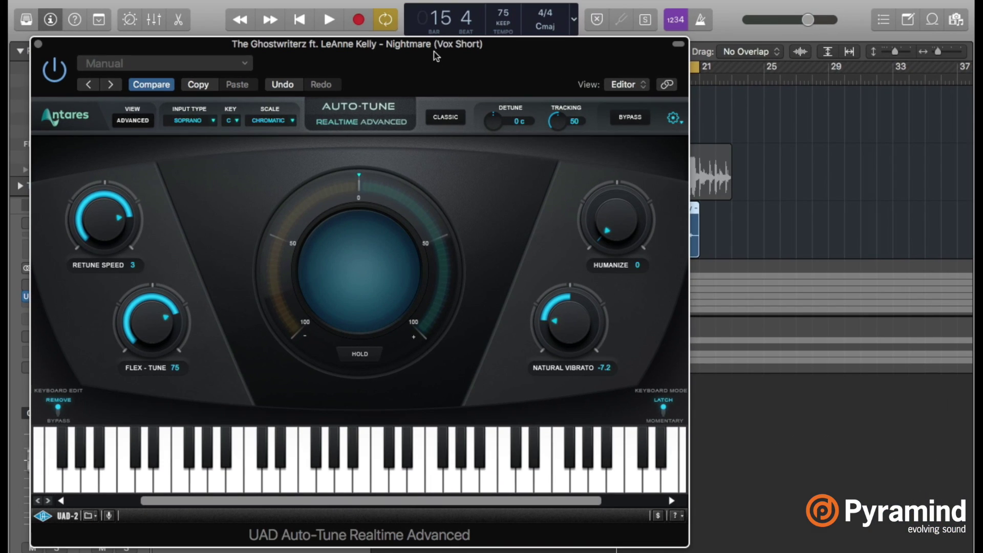
drag(435, 56, 630, 279)
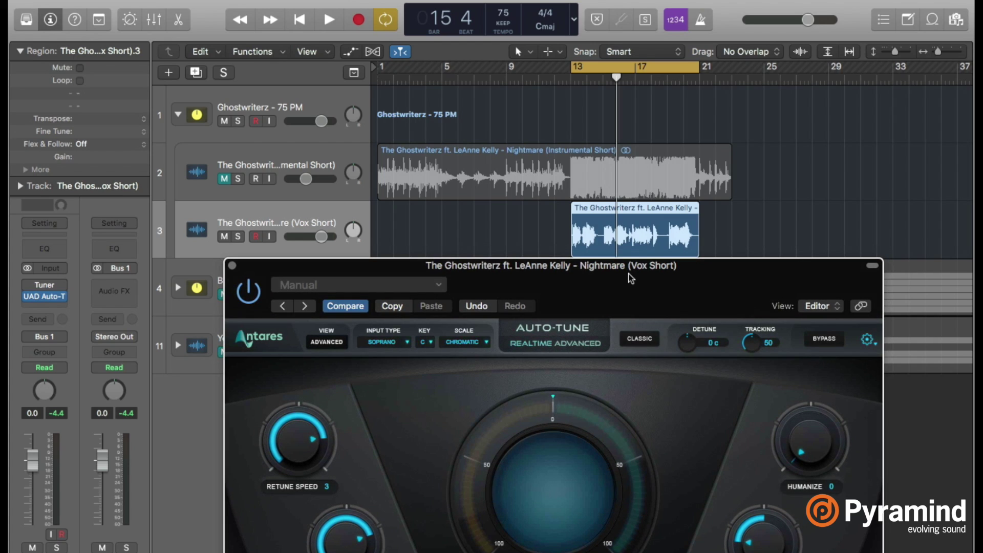
- Unmute the instrumental track and set Natural Vibrato to -5.2
click(225, 180)
drag(516, 282, 466, 55)
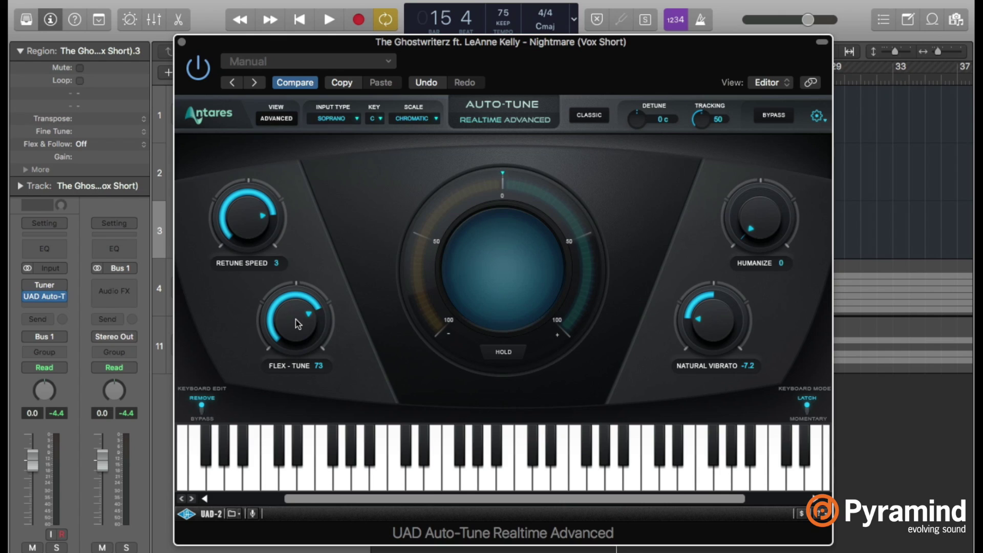
drag(718, 316, 715, 309)
- Set Retune Speed to 1 and Flex-Tune to 65, then bypass Auto-Tune
drag(295, 309, 293, 326)
drag(248, 234, 246, 224)
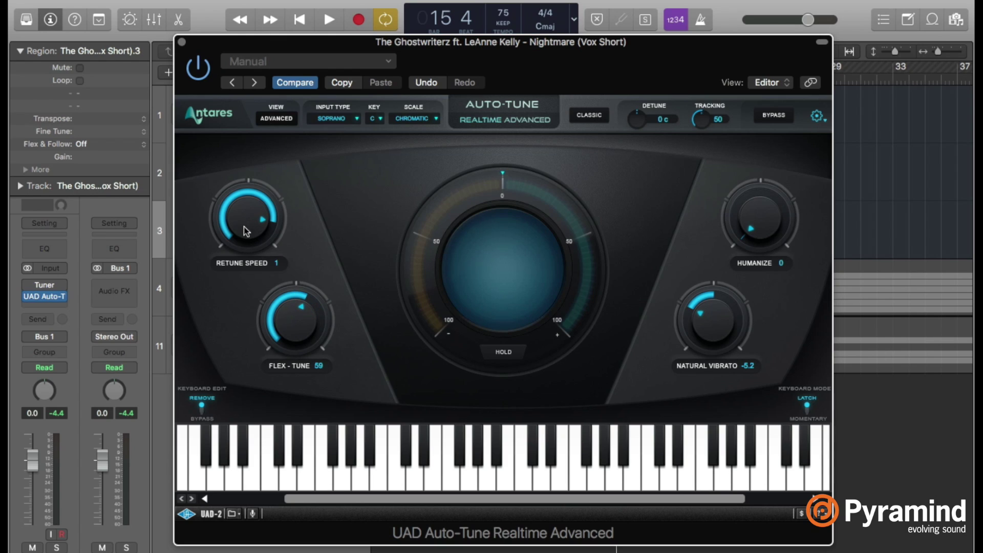
drag(293, 328, 293, 320)
click(197, 76)
- Play the section bypassed, re-enable Auto-Tune, and play again, stopping at bar 20, beat 3
key(space)
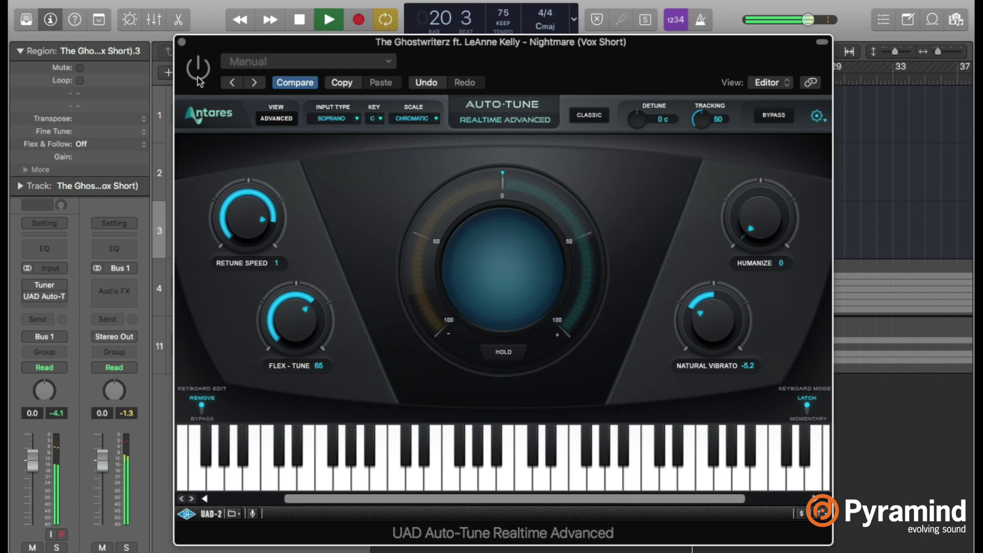
key(space)
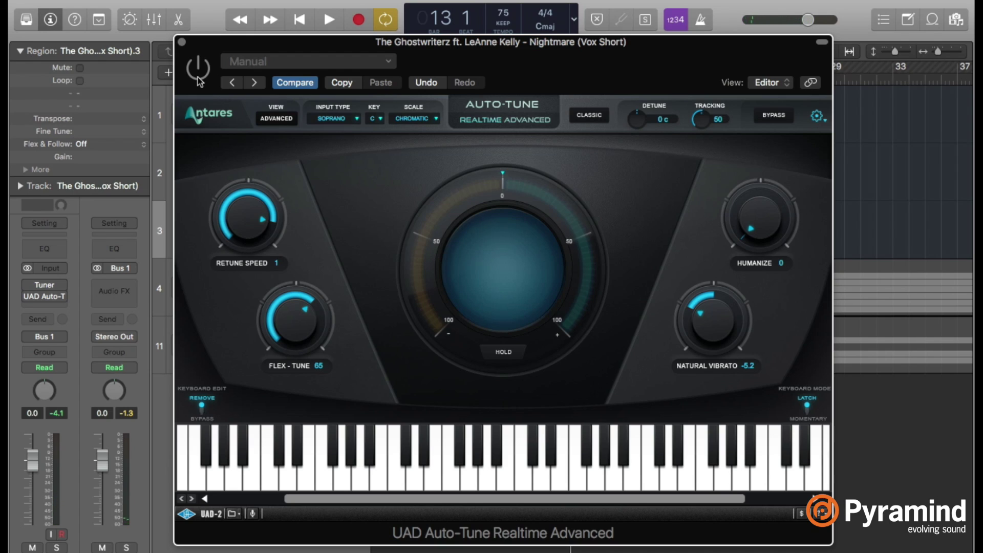
click(197, 77)
key(space)
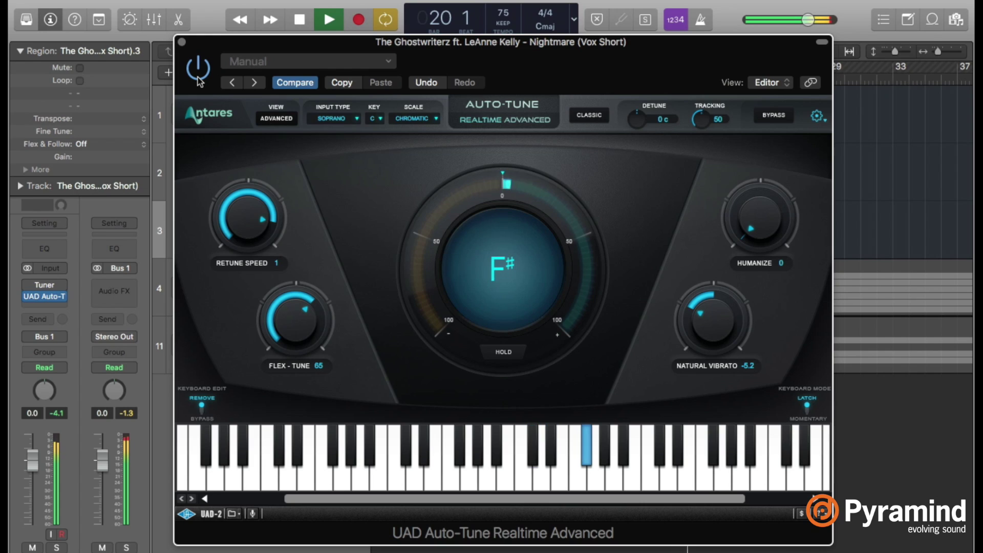
key(space)
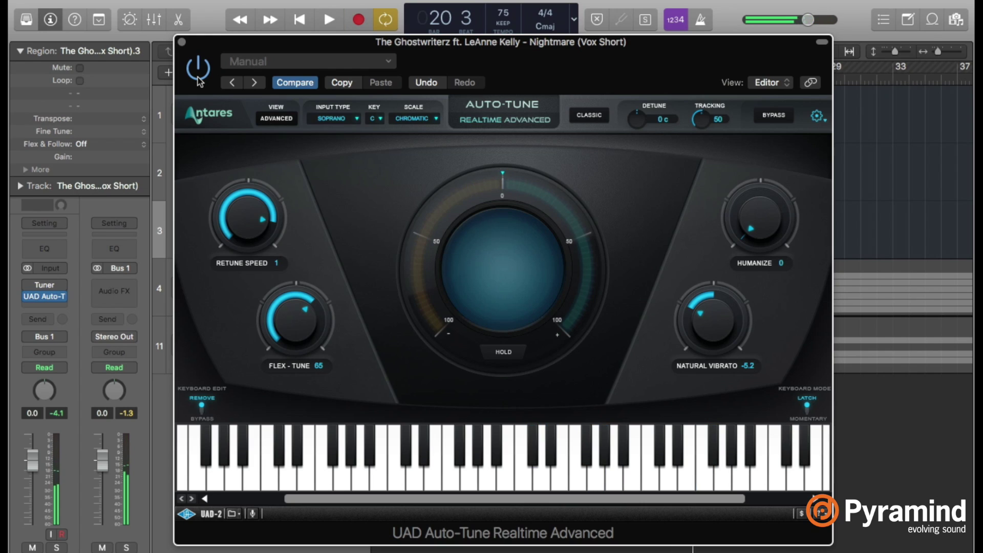